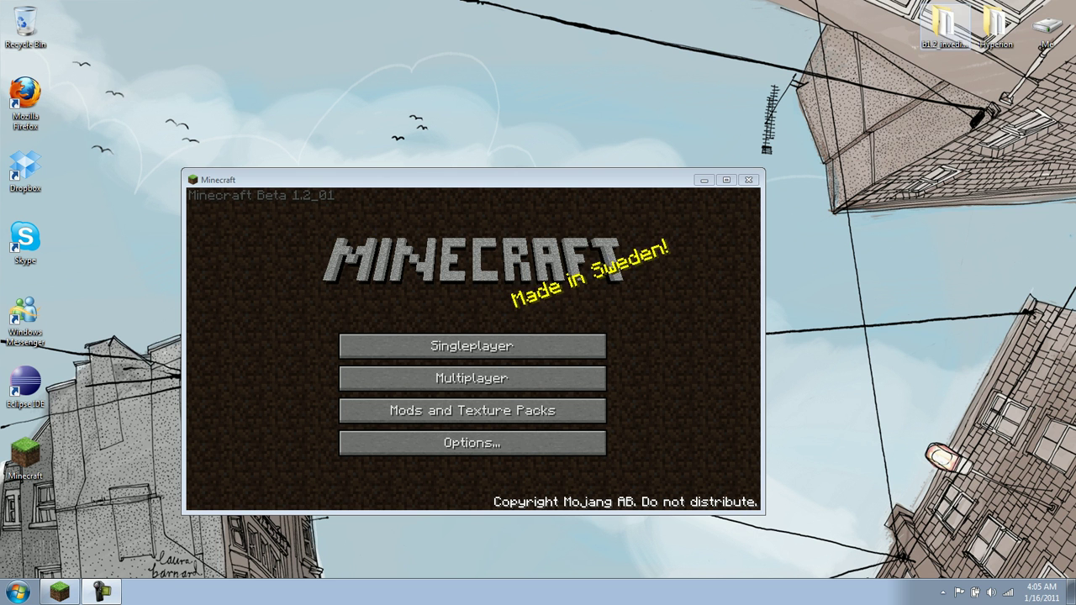
Launch INVedit from the b1.2_invedit desktop folder, close the folder window and create a new inventory
left_click(945, 26)
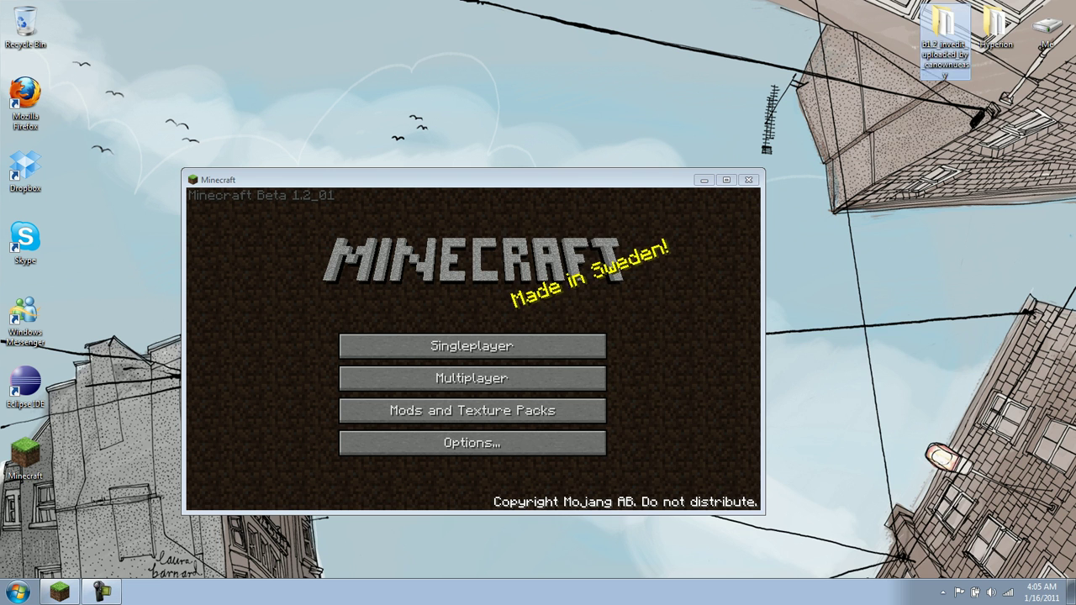
double_click(944, 25)
left_click_drag(723, 242, 590, 215)
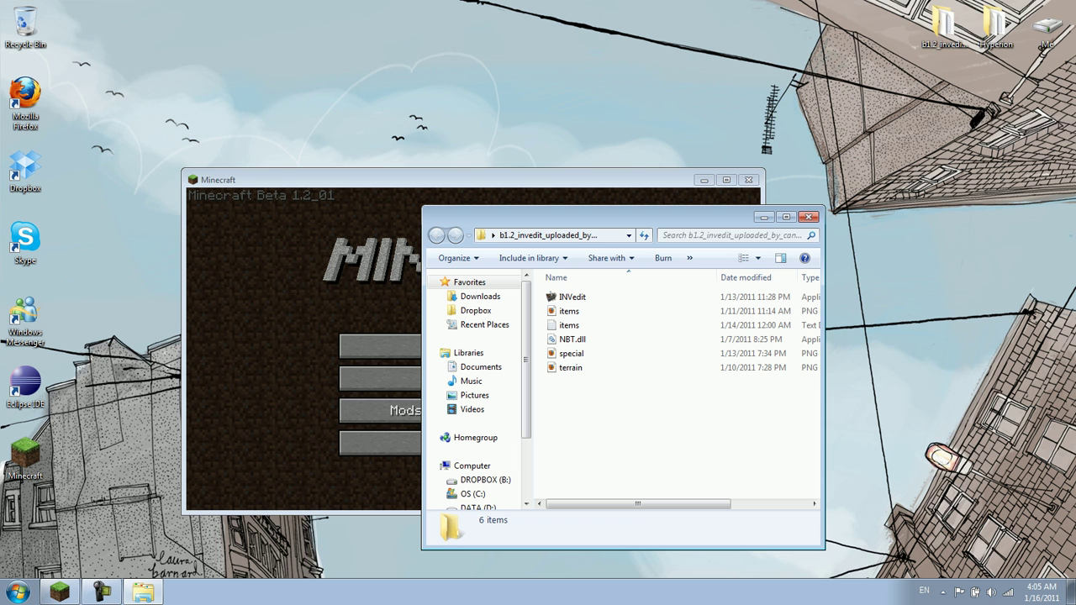
left_click(571, 297)
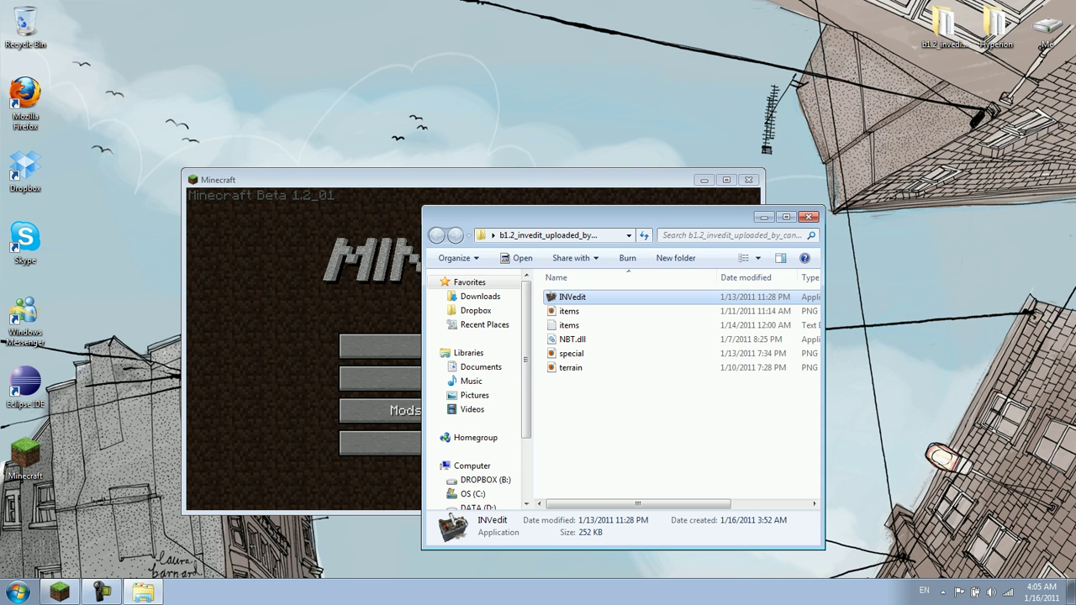
key("Return")
left_click(808, 216)
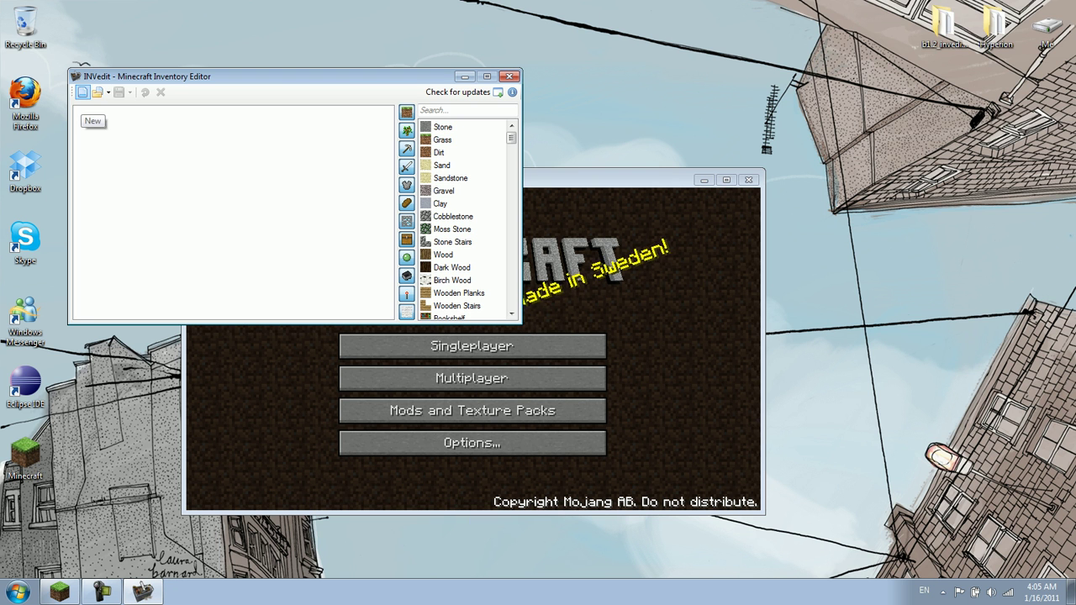
left_click(83, 92)
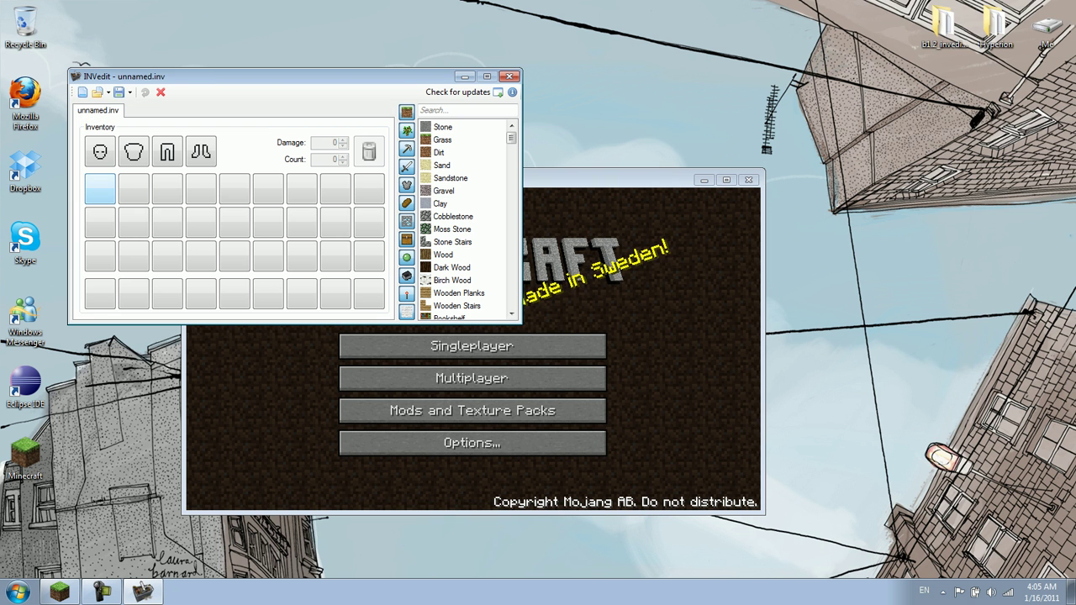
Place a Diamond Sword in the first slot of the inventory's bottom row
left_click(407, 131)
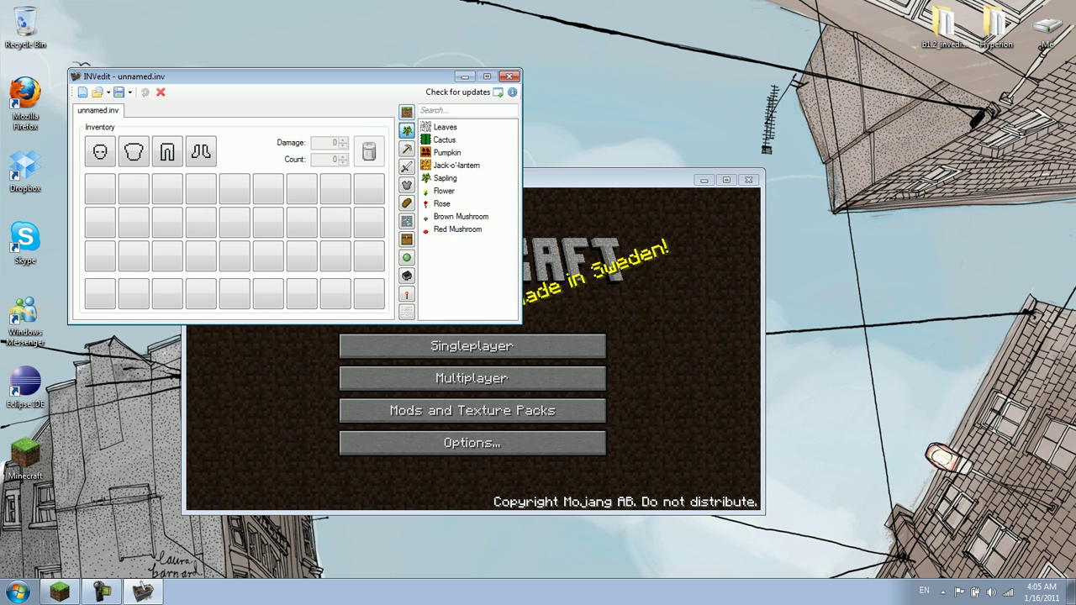
left_click(407, 112)
left_click(407, 130)
left_click(407, 149)
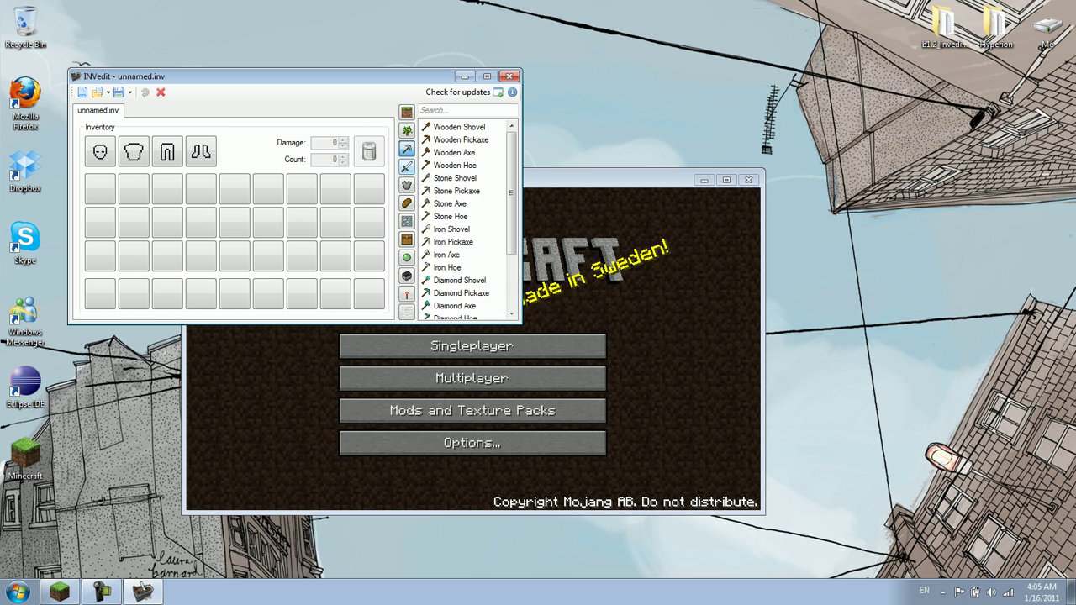
left_click(407, 167)
left_click(407, 185)
left_click(407, 167)
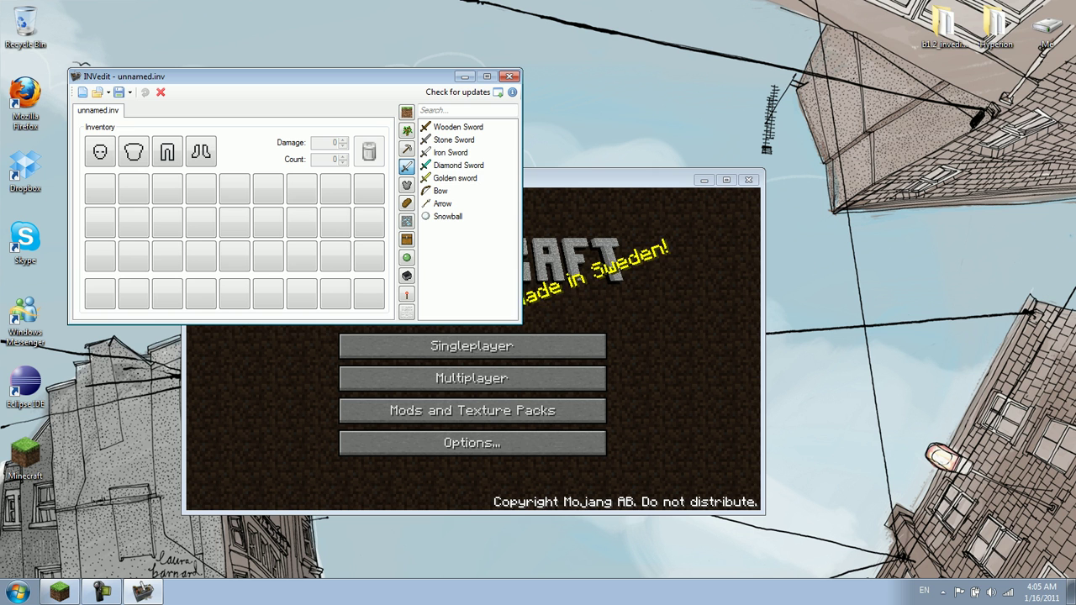
left_click(458, 165)
left_click_drag(458, 165, 100, 294)
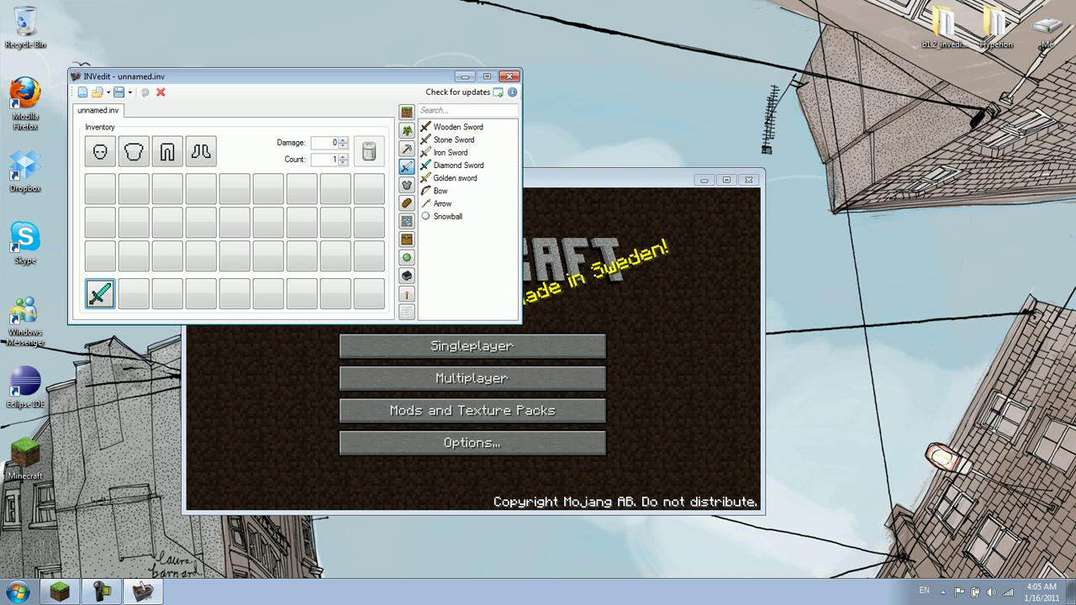
Fill the four armor slots with the Diamond Helmet, Diamond Chestplate, Diamond Leggins and Diamond Boots
left_click(407, 184)
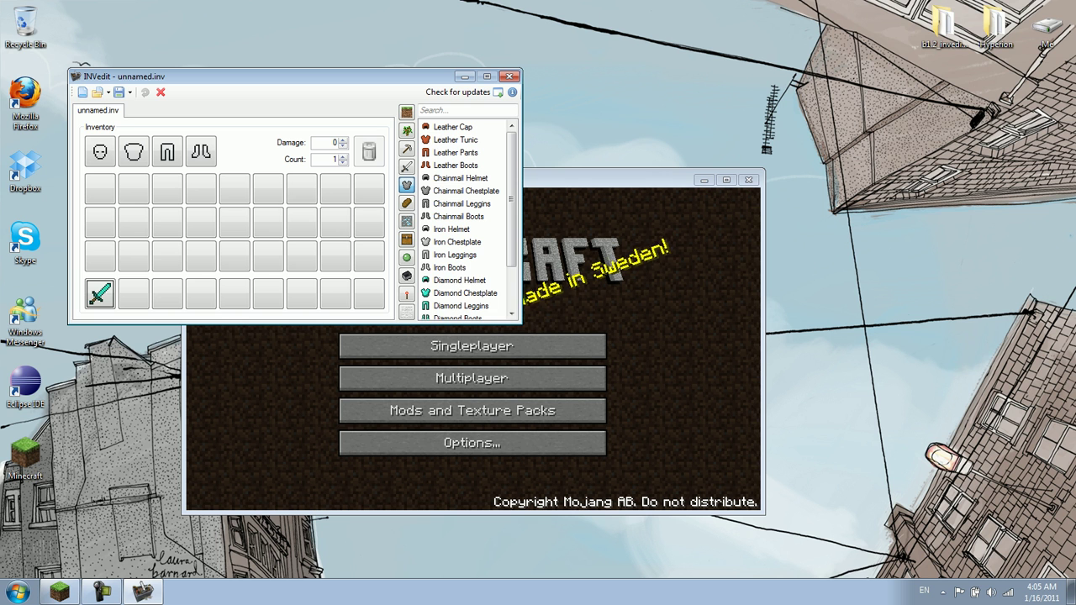
left_click_drag(459, 280, 133, 151)
left_click(461, 306)
left_click_drag(461, 305, 167, 151)
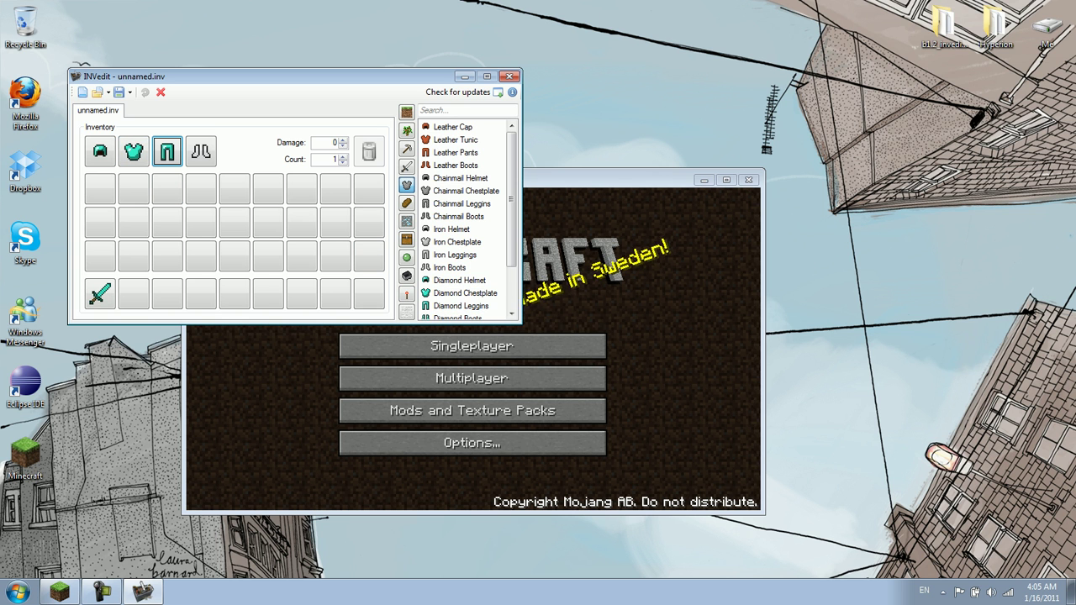
left_click_drag(457, 316, 201, 151)
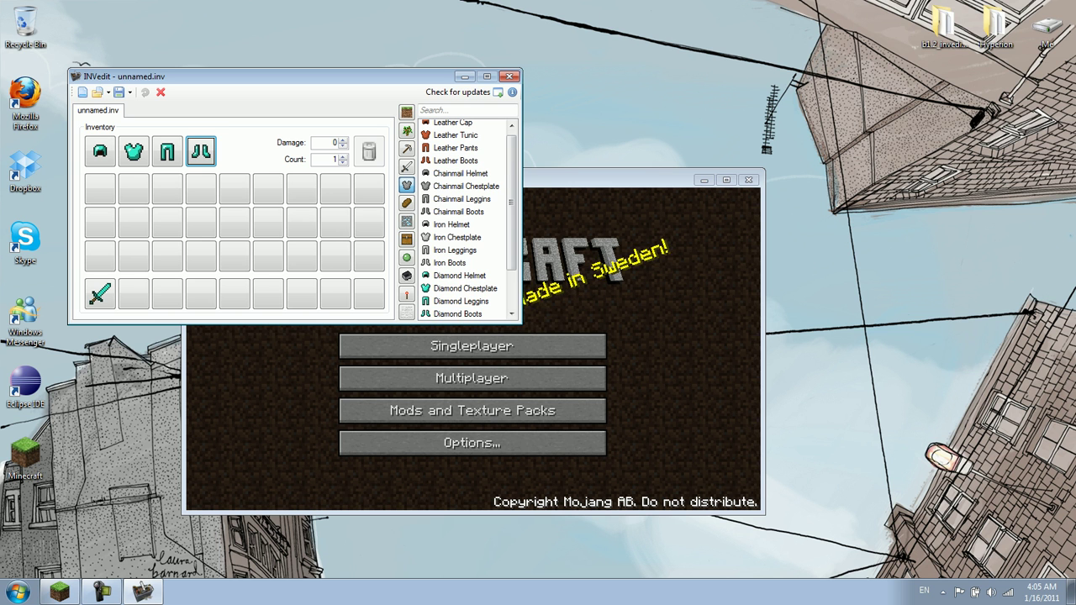
Place a Diamond Pickaxe in each of the first two slots of the top inventory row
left_click(406, 166)
left_click(407, 148)
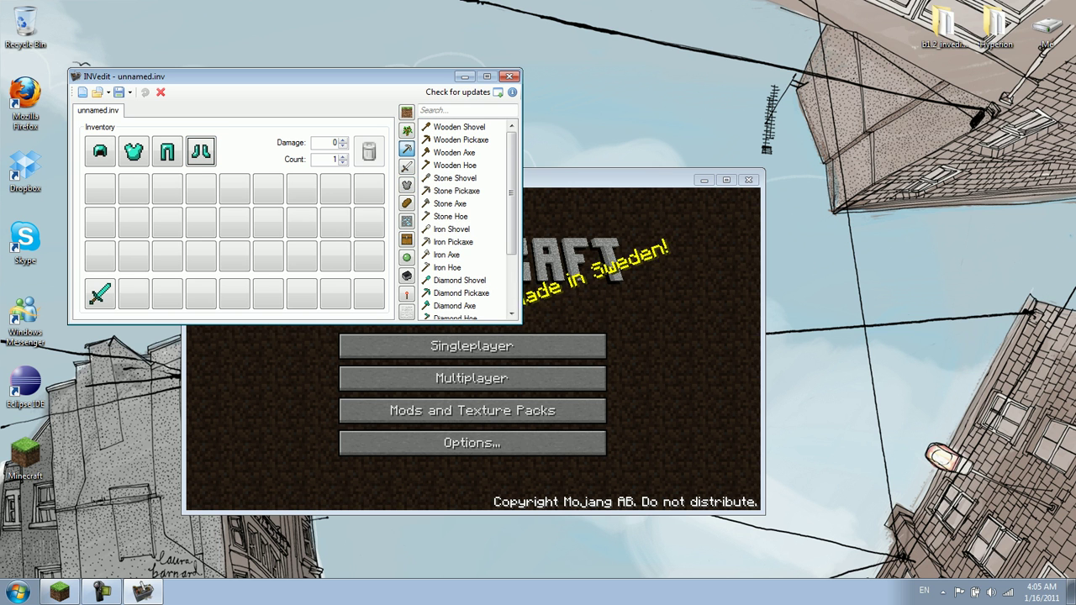
left_click(460, 292)
left_click_drag(460, 293, 100, 190)
left_click(460, 292)
left_click_drag(460, 292, 134, 189)
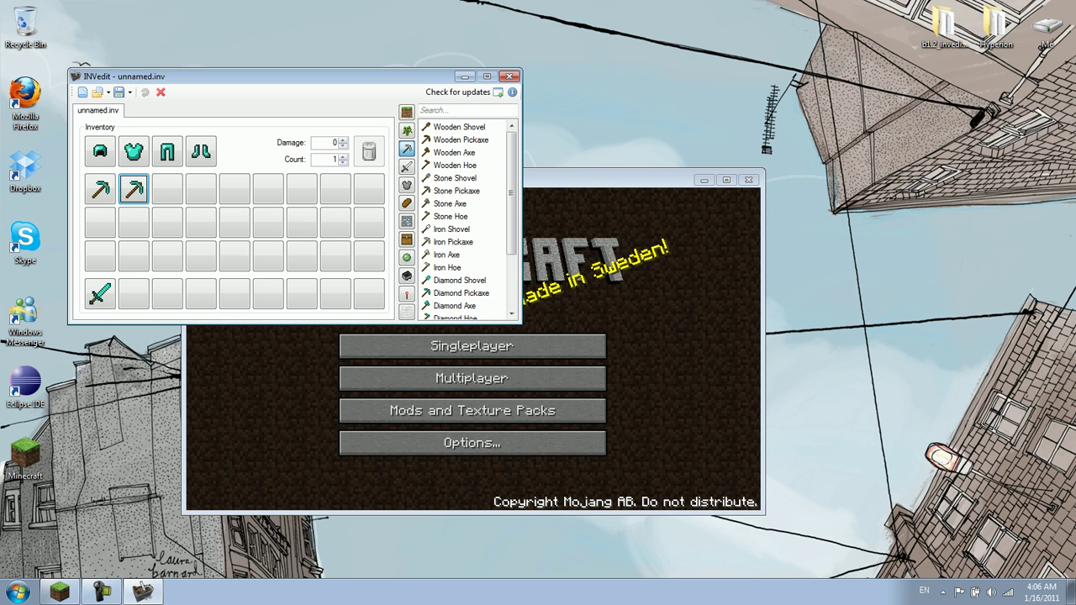
Add two Diamond Shovels and two Diamond Axes in the third to sixth slots of the top inventory row
left_click(459, 279)
left_click_drag(459, 280, 167, 189)
left_click(458, 280)
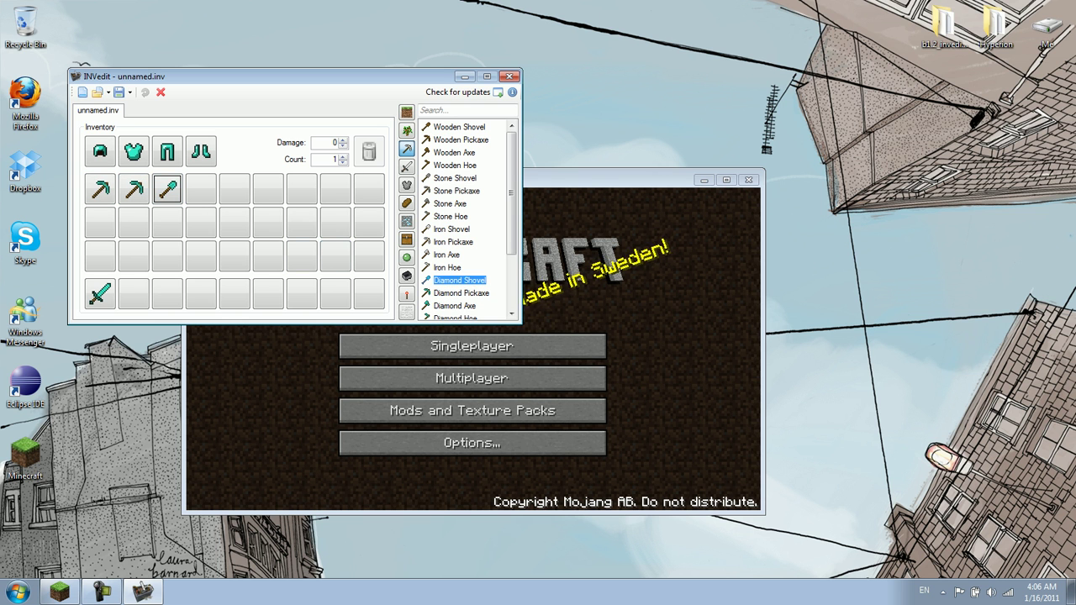
left_click_drag(458, 280, 201, 189)
left_click_drag(454, 305, 234, 189)
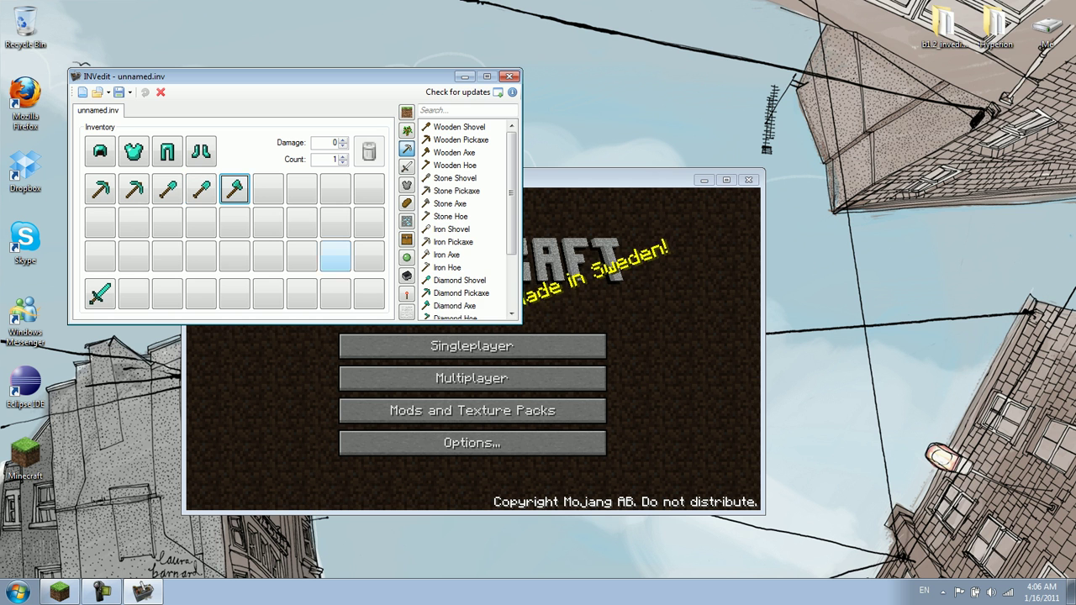
left_click(455, 305)
left_click_drag(454, 305, 268, 189)
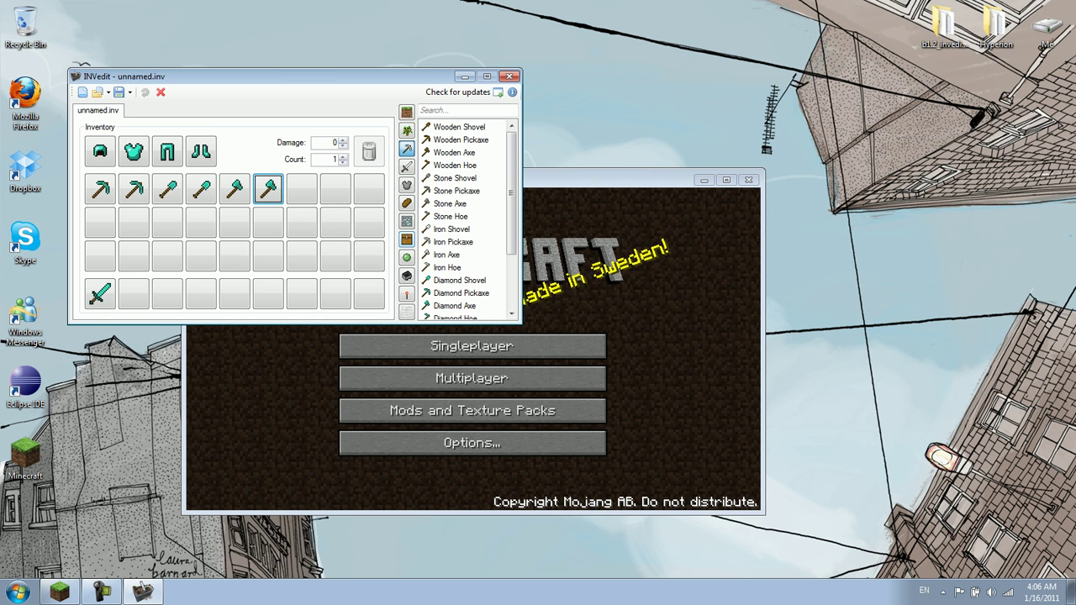
Place a Torch in the second slot of the bottom row and set its count to 64
left_click(407, 239)
scroll(467, 218, "down", 5)
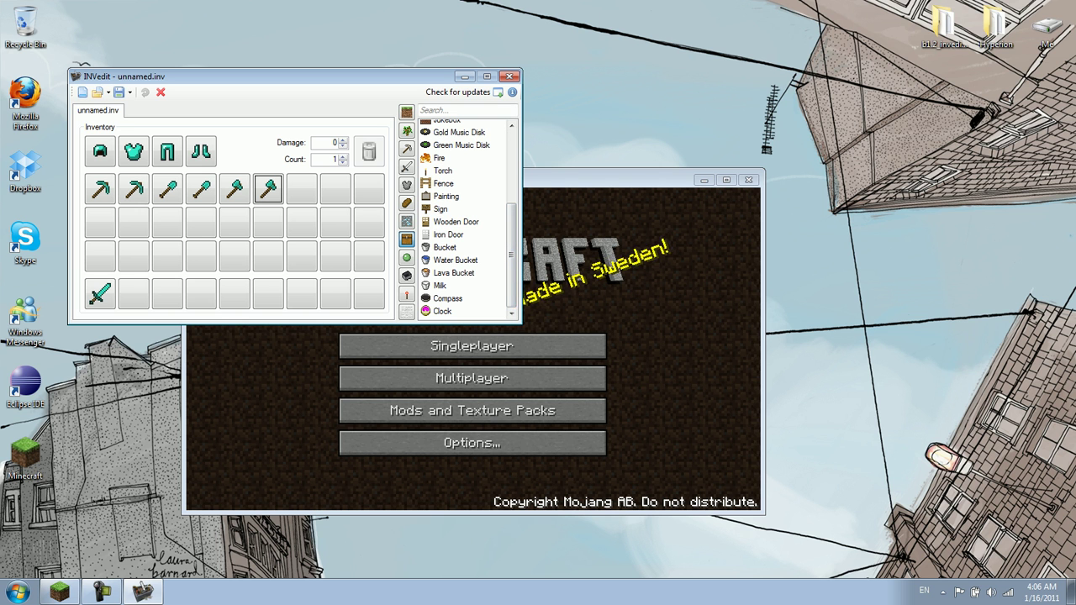
left_click_drag(511, 255, 511, 233)
left_click(443, 211)
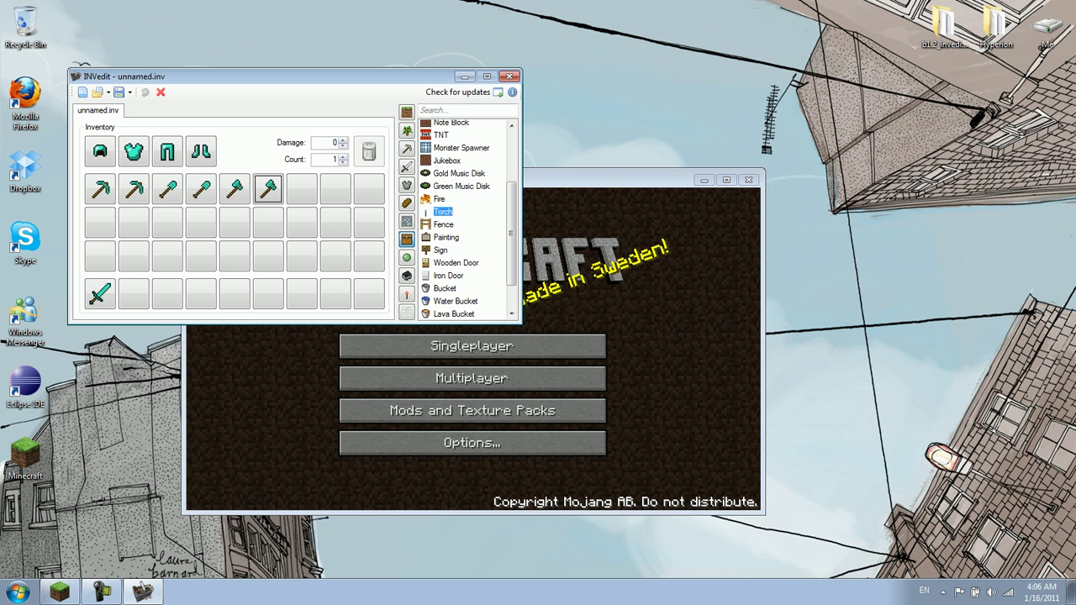
left_click_drag(443, 211, 133, 293)
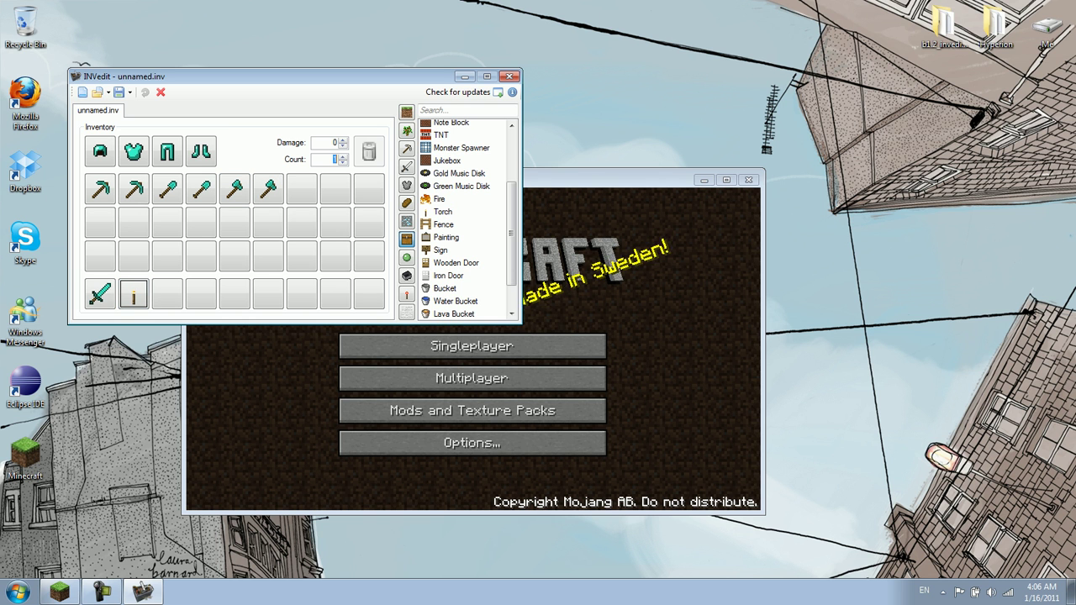
type("64")
Place a Compass in the third slot of the inventory's bottom row
scroll(511, 219, "down", 1)
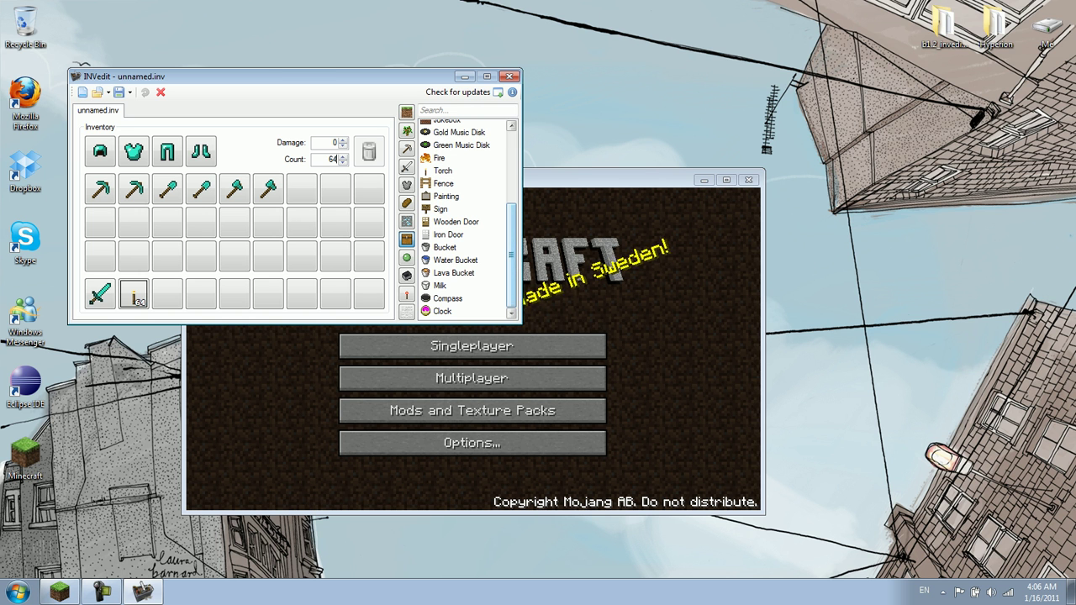
mouse_move(511, 255)
left_mouse_down()
mouse_move(511, 221)
mouse_move(510, 256)
left_mouse_up()
left_click(447, 298)
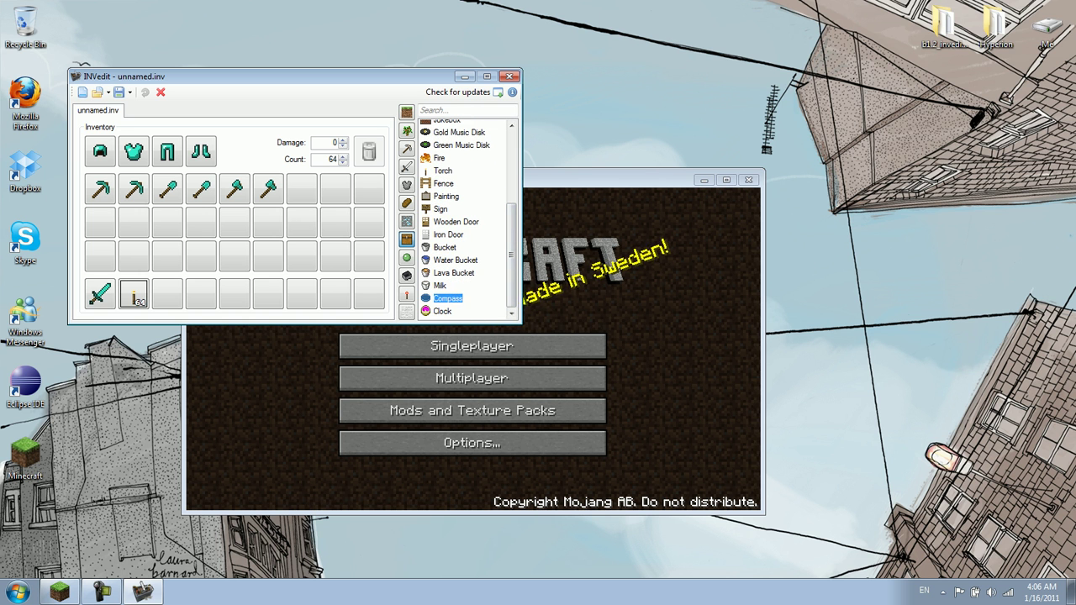
left_click_drag(447, 298, 168, 294)
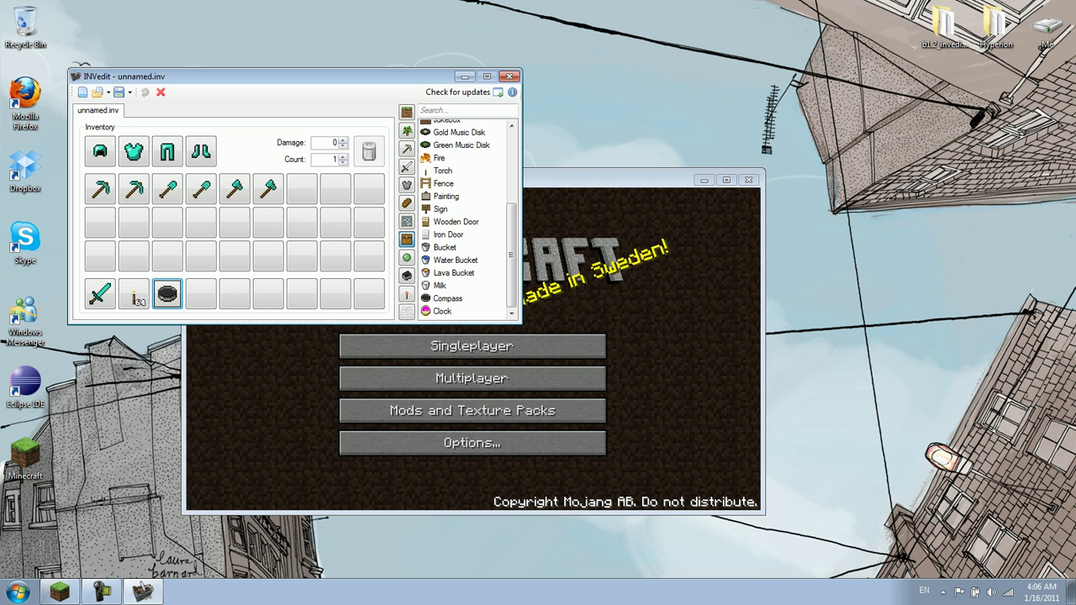
Look through the available items in the wool and dye, redstone, transport and crafting material categories
left_click(407, 312)
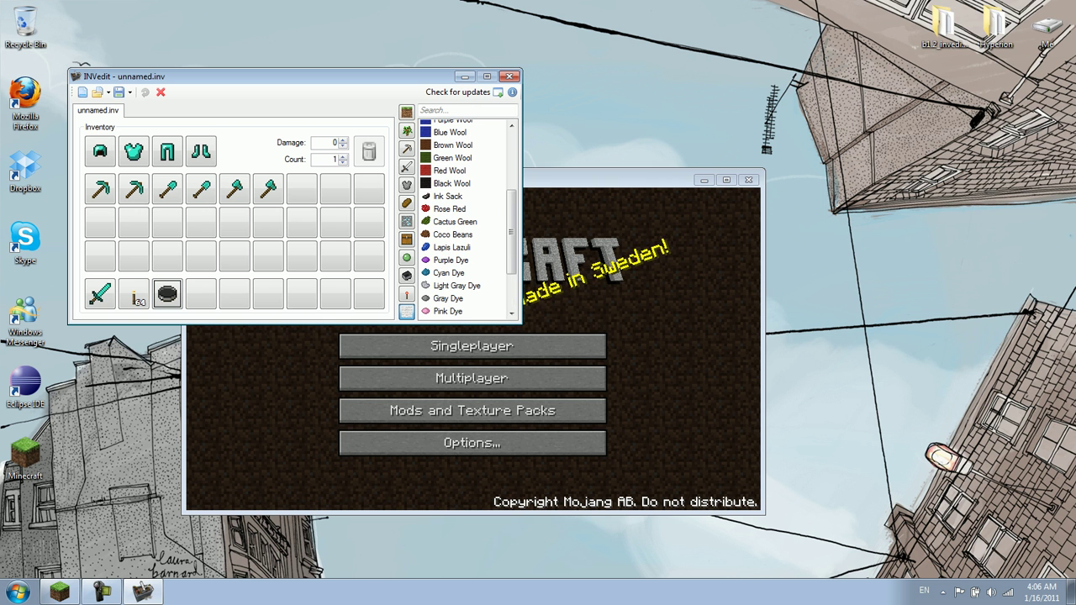
scroll(466, 219, "down", 2)
scroll(466, 218, "up", 4)
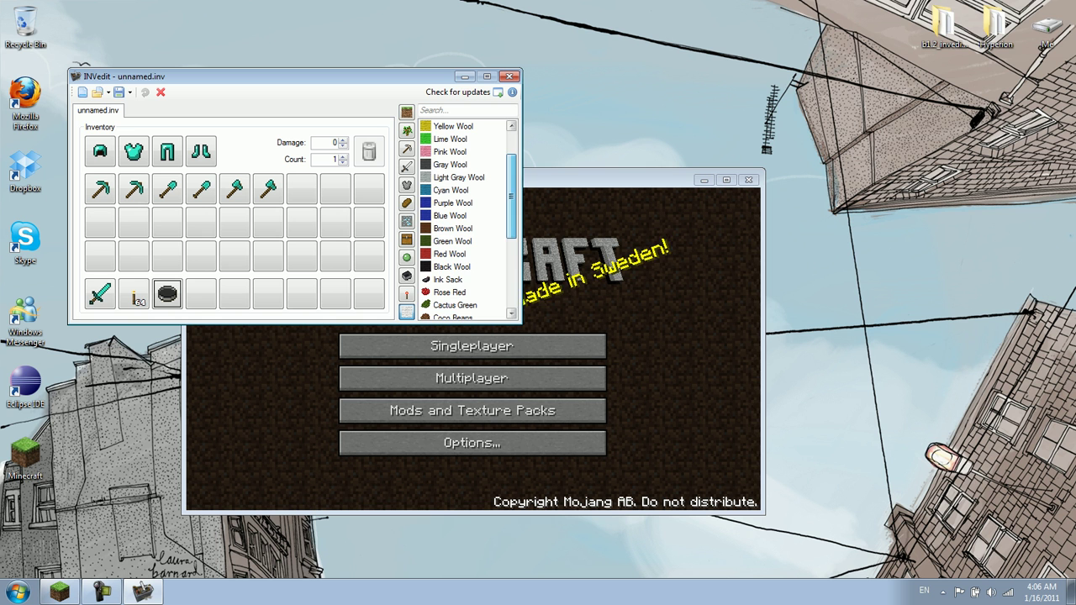
scroll(511, 193, "up", 2)
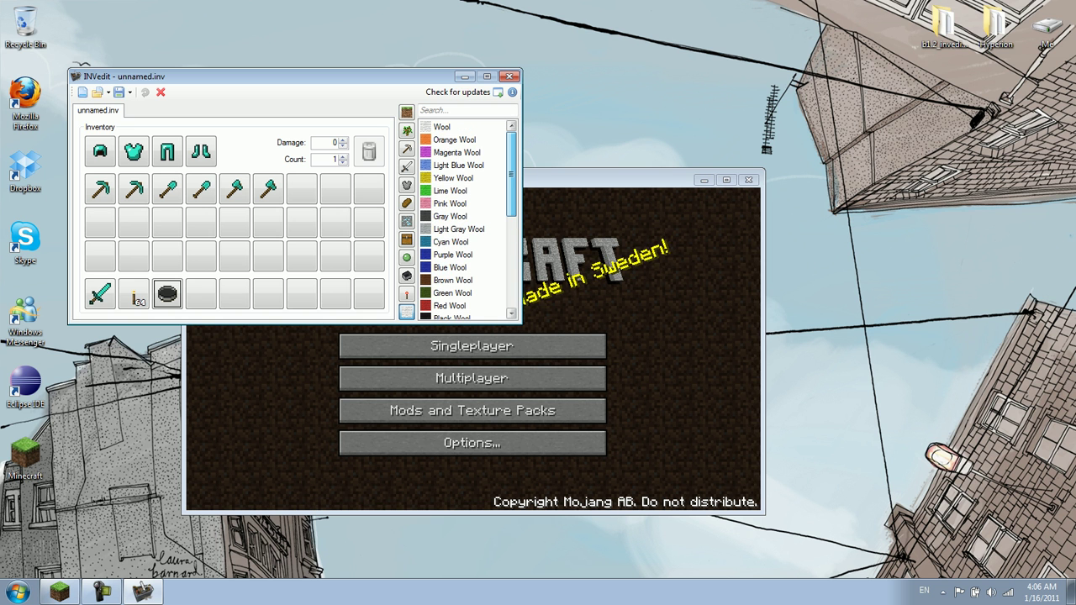
scroll(467, 219, "down", 2)
scroll(466, 219, "down", 2)
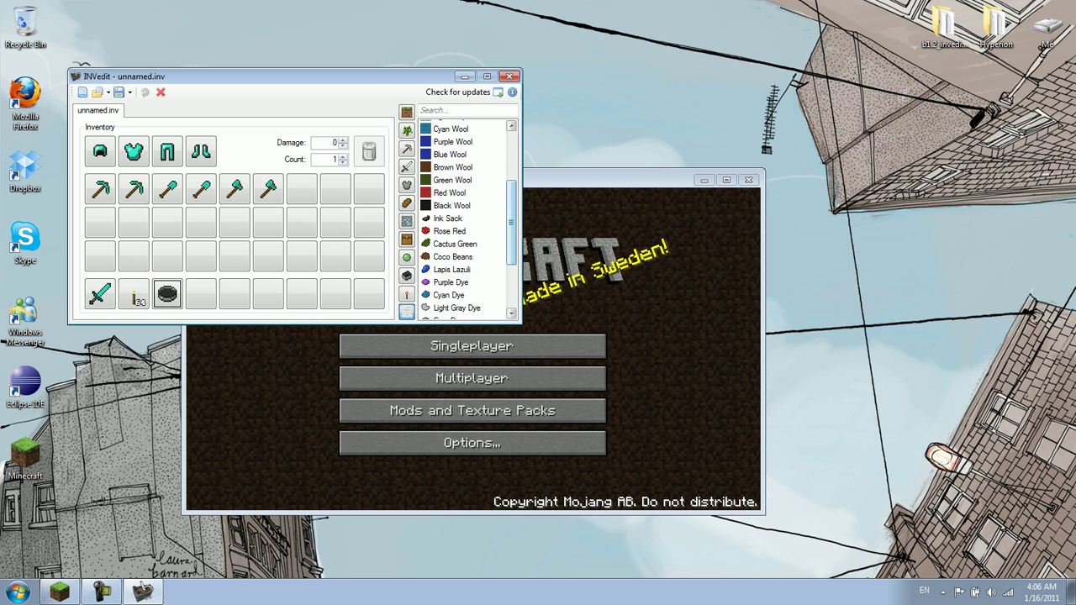
scroll(466, 219, "down", 2)
scroll(467, 219, "down", 2)
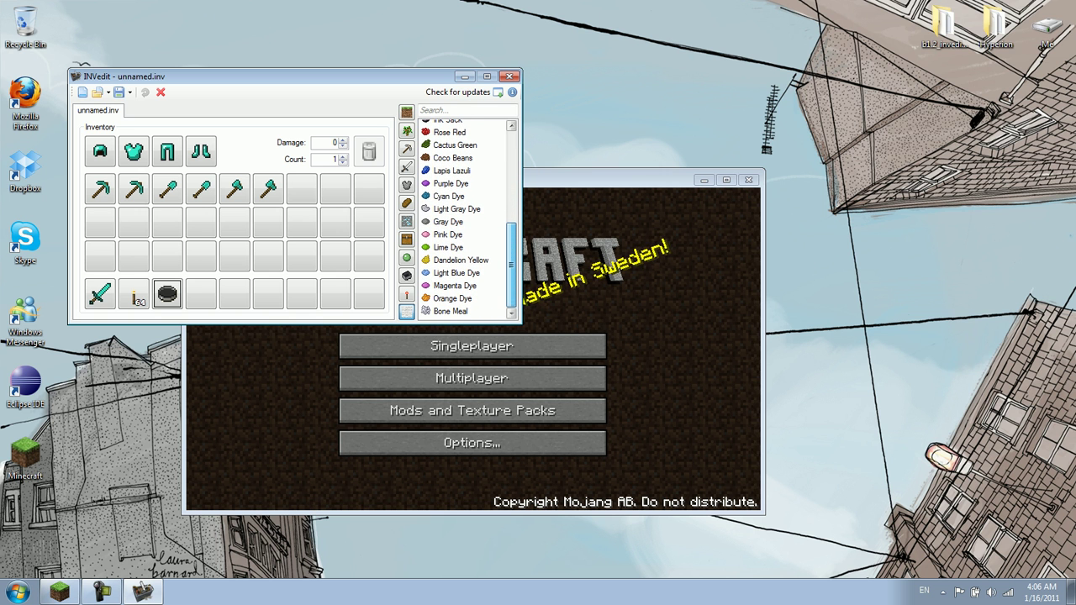
left_click(407, 294)
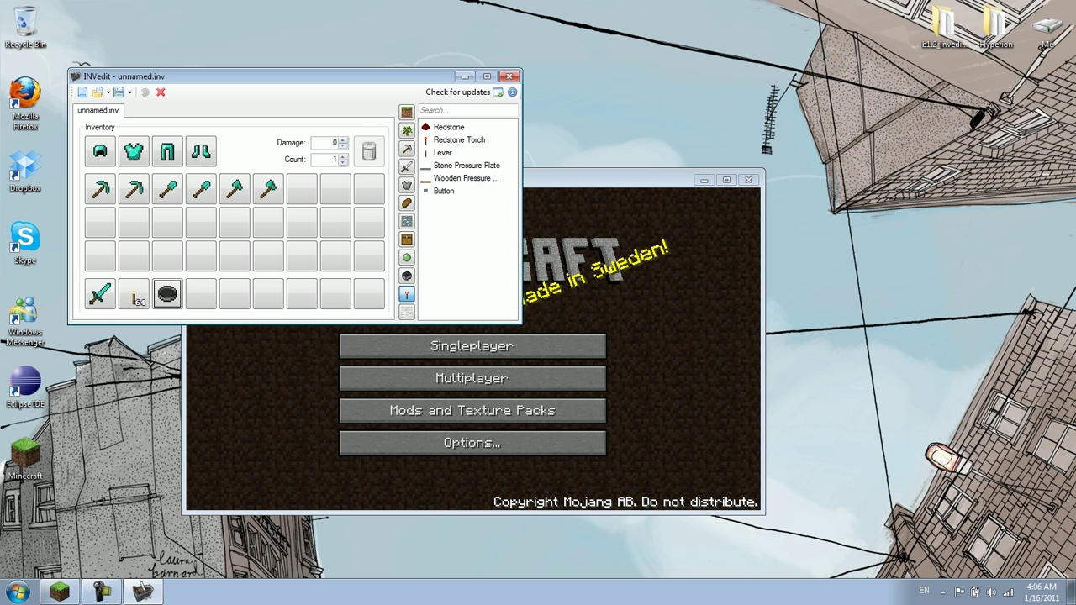
left_click(406, 275)
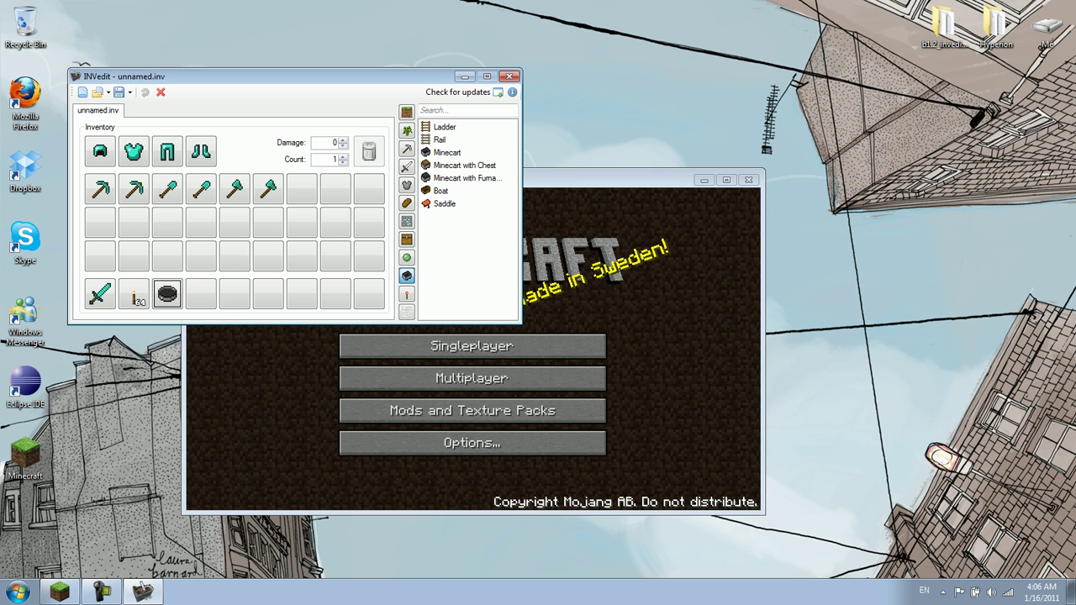
left_click(407, 257)
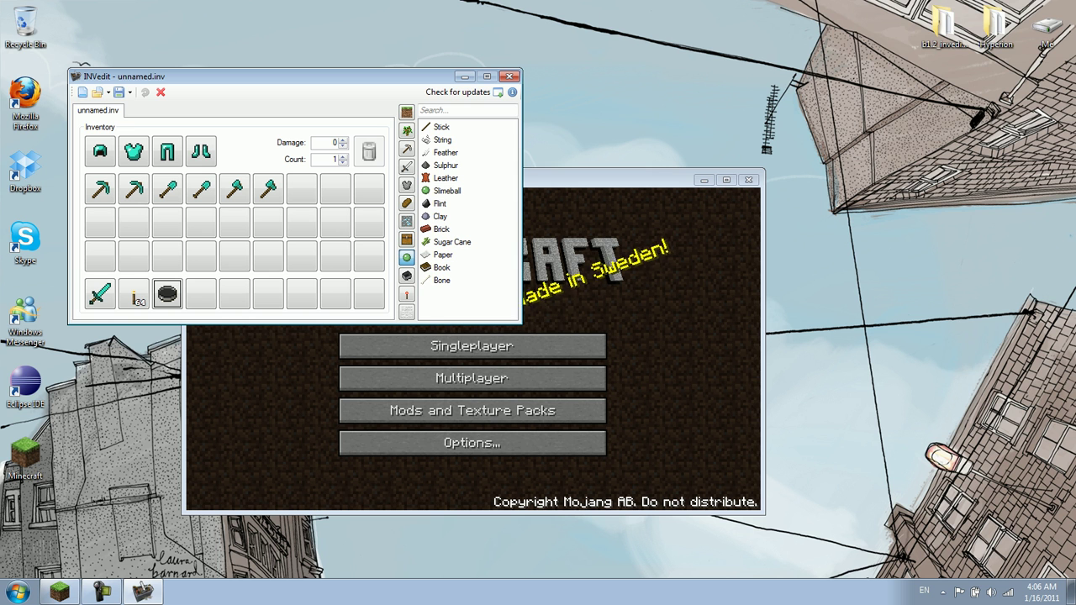
Add a Workbench and a Chest in the fourth and fifth slots of the bottom row, setting the Chest's count to 2
left_click(406, 240)
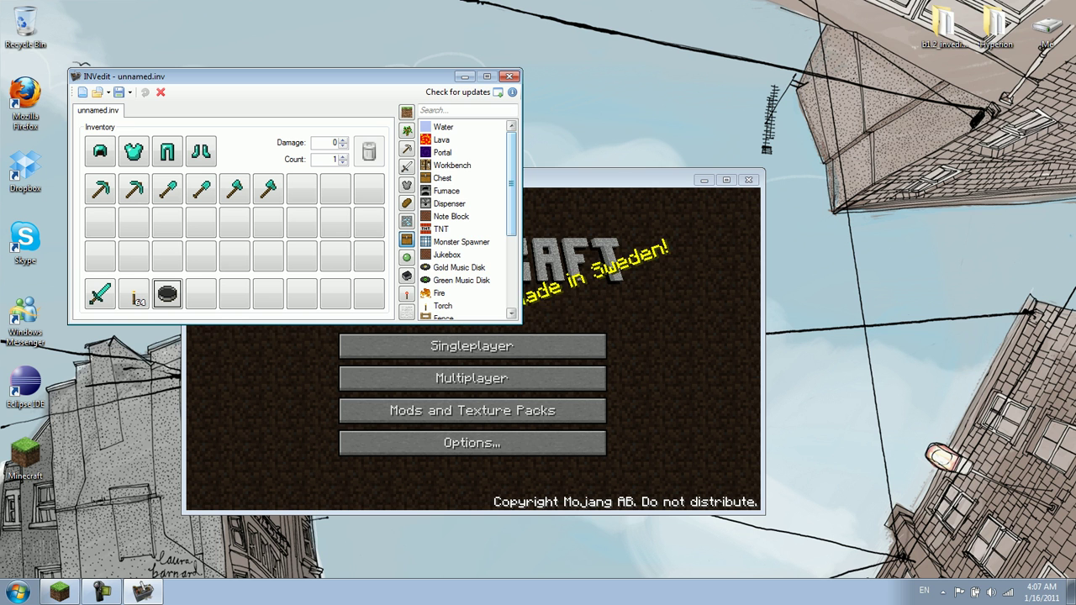
left_click_drag(451, 165, 201, 293)
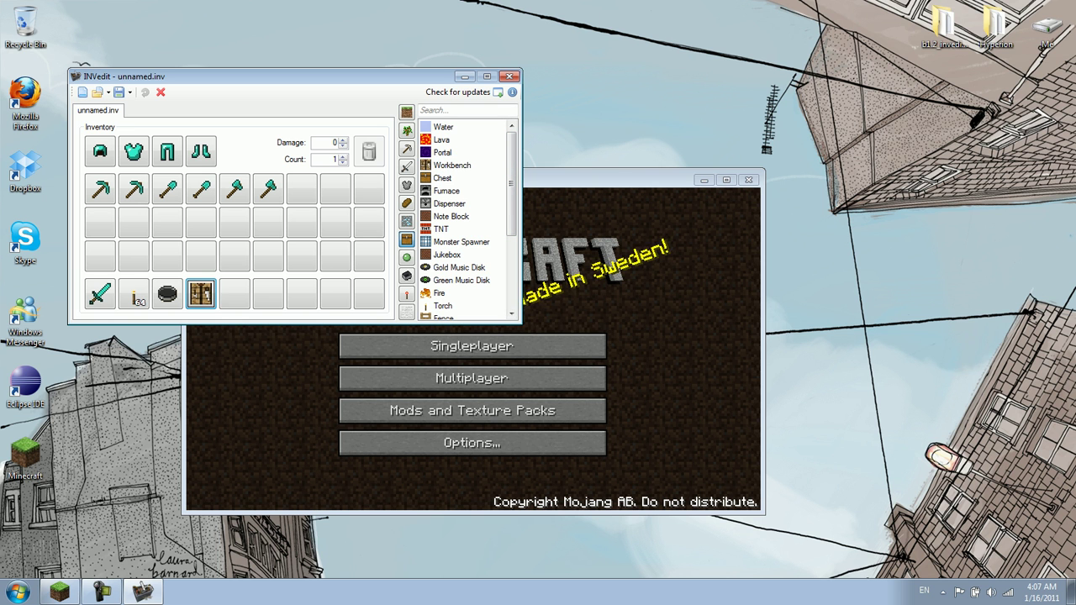
left_click(442, 178)
left_click_drag(268, 255, 235, 294)
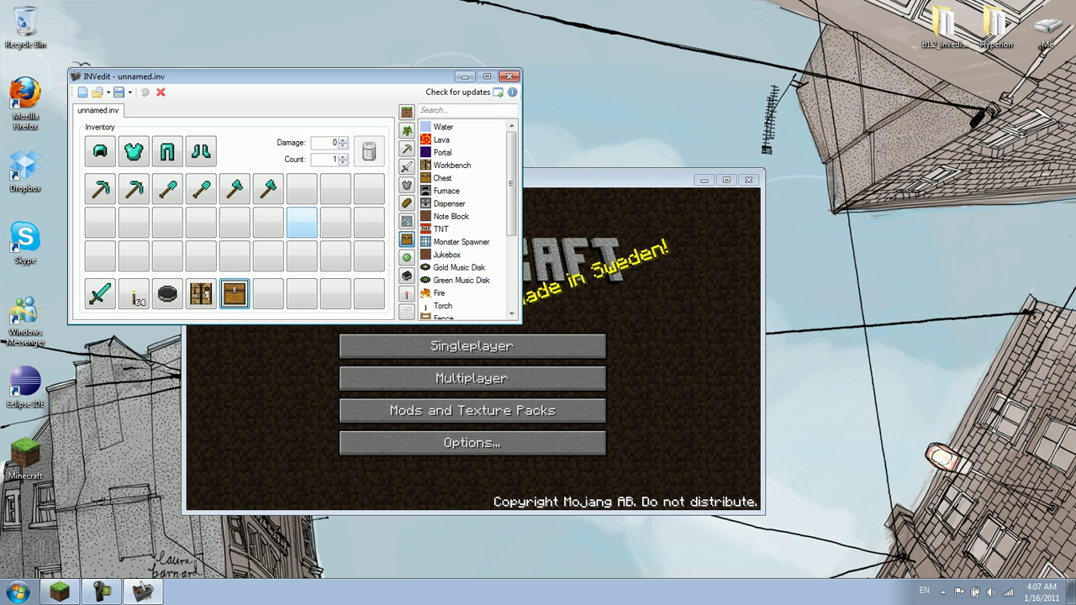
left_click(342, 156)
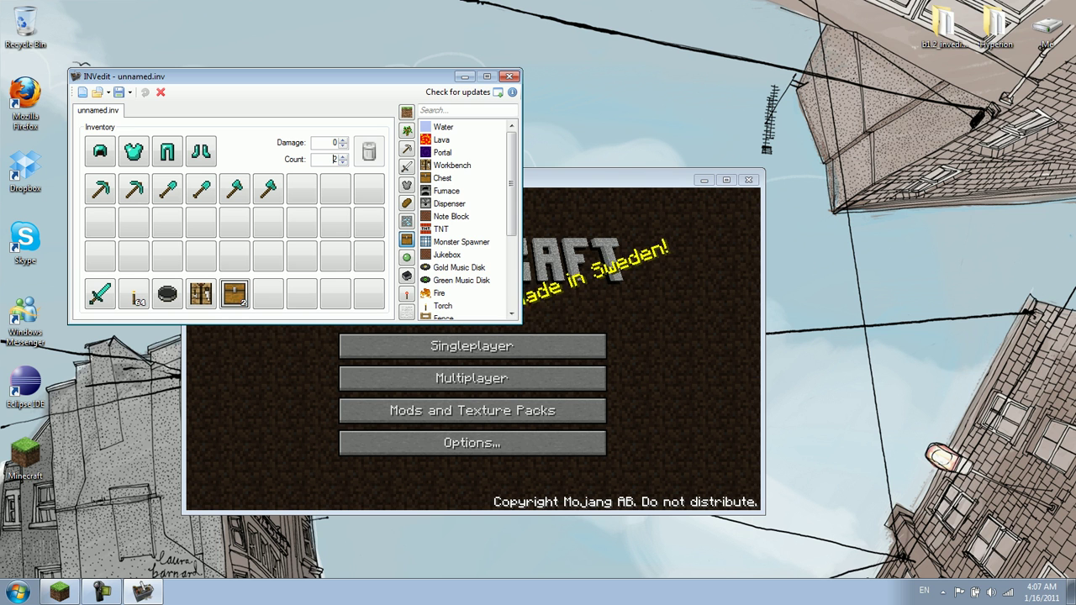
Add a Dispenser and a Furnace in the sixth and seventh slots of the bottom row, with counts of 5 and 2
left_click_drag(449, 203, 268, 294)
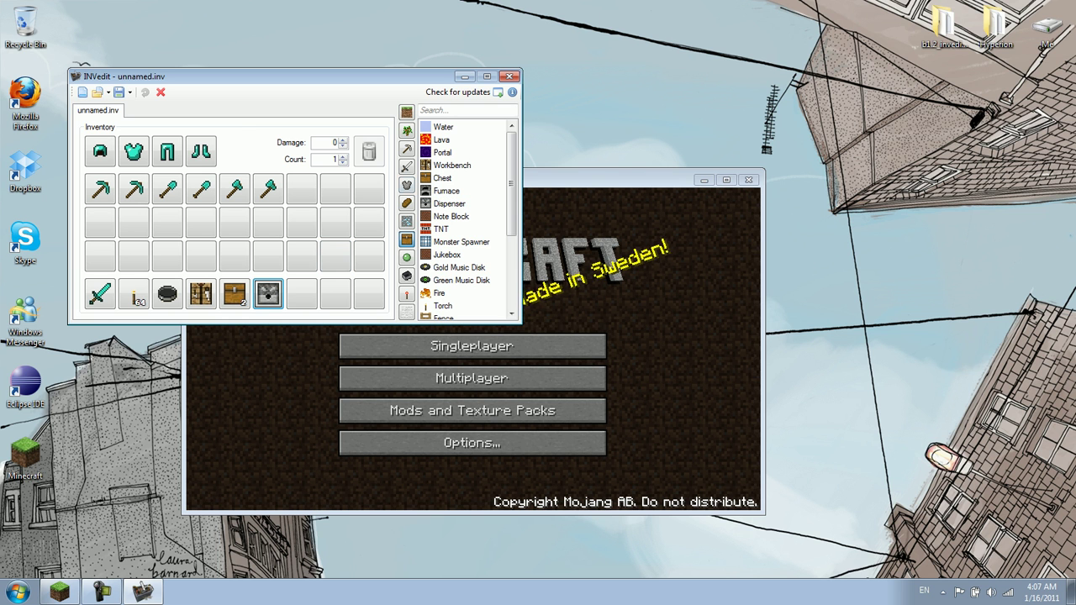
left_click(342, 156)
left_click(342, 157)
left_click(342, 156)
left_click(342, 157)
left_click_drag(447, 191, 302, 293)
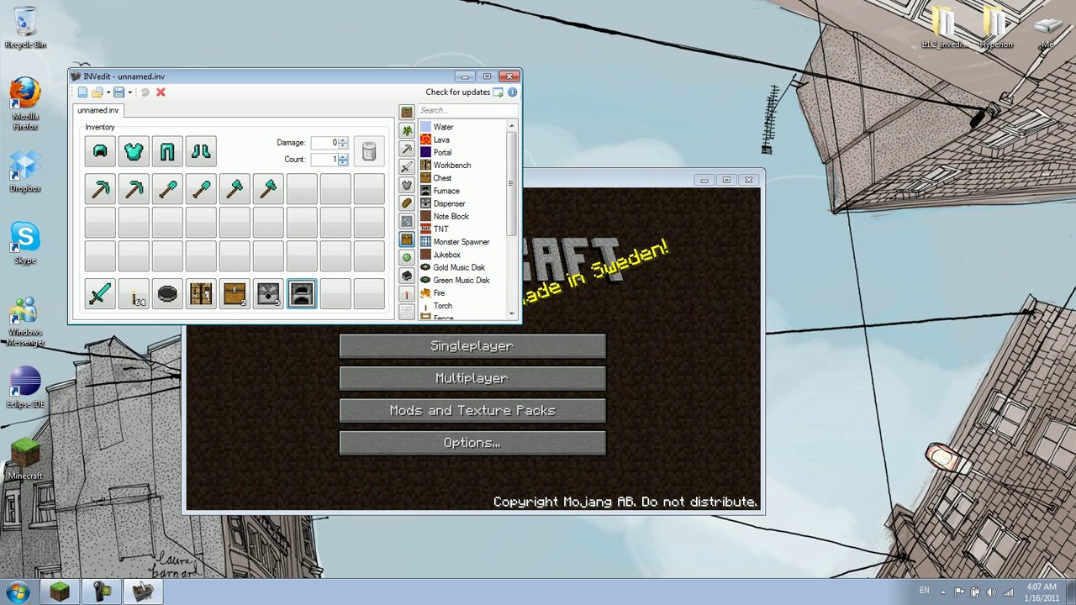
left_click(342, 156)
Place a single Golden Apple in the seventh slot of the row holding the diamond tools
left_click(407, 202)
left_click_drag(455, 139, 302, 189)
left_click(342, 156)
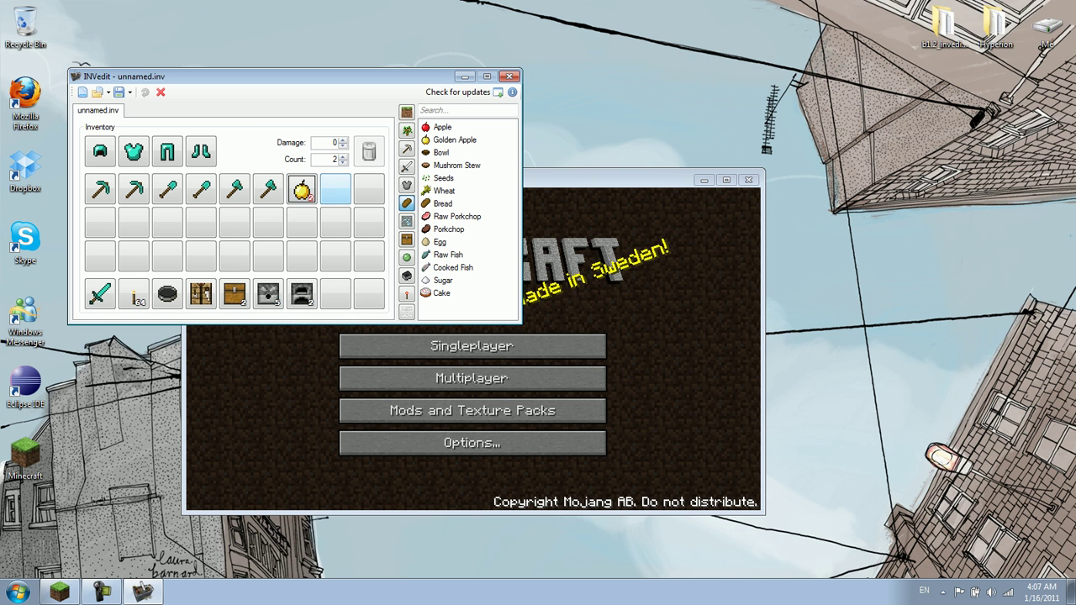
left_click(342, 162)
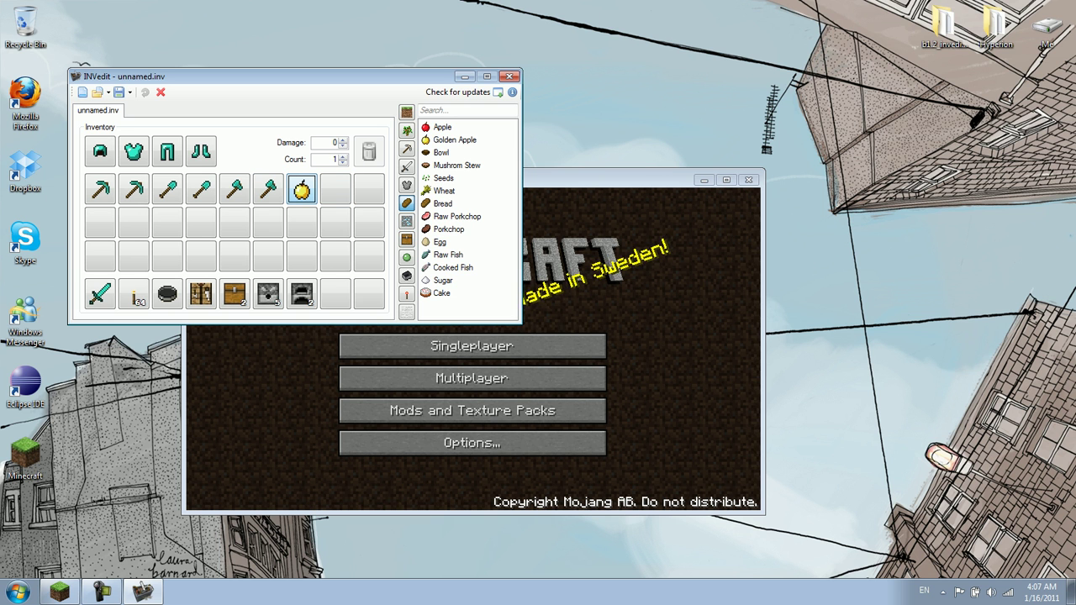
Add 5 Jack-o'-lanterns and 7 Roses in the eighth and ninth slots of the diamond tools row
left_click(407, 185)
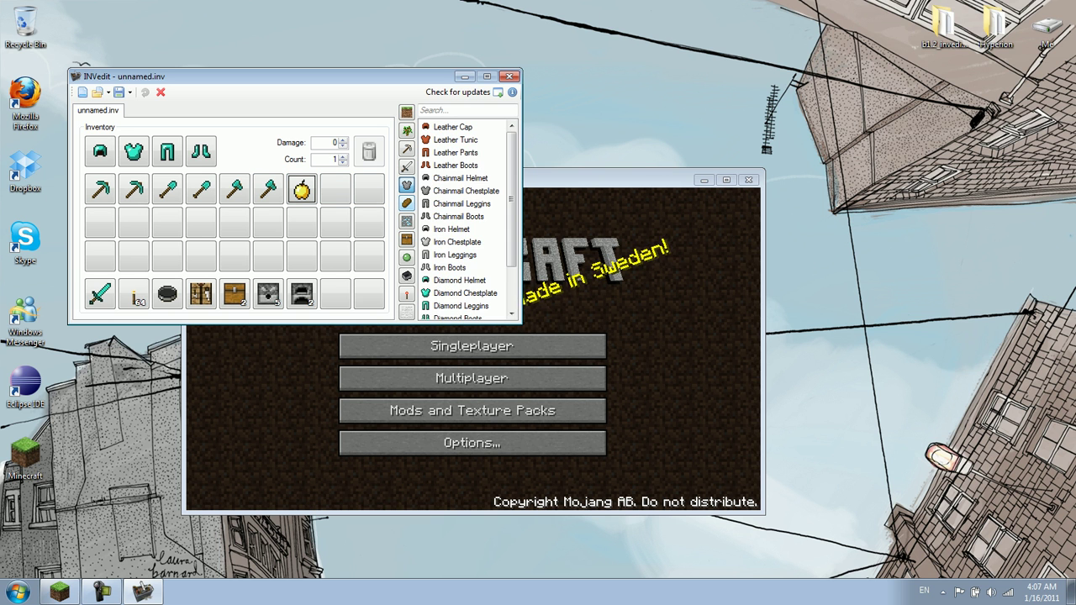
left_click(406, 166)
left_click(407, 149)
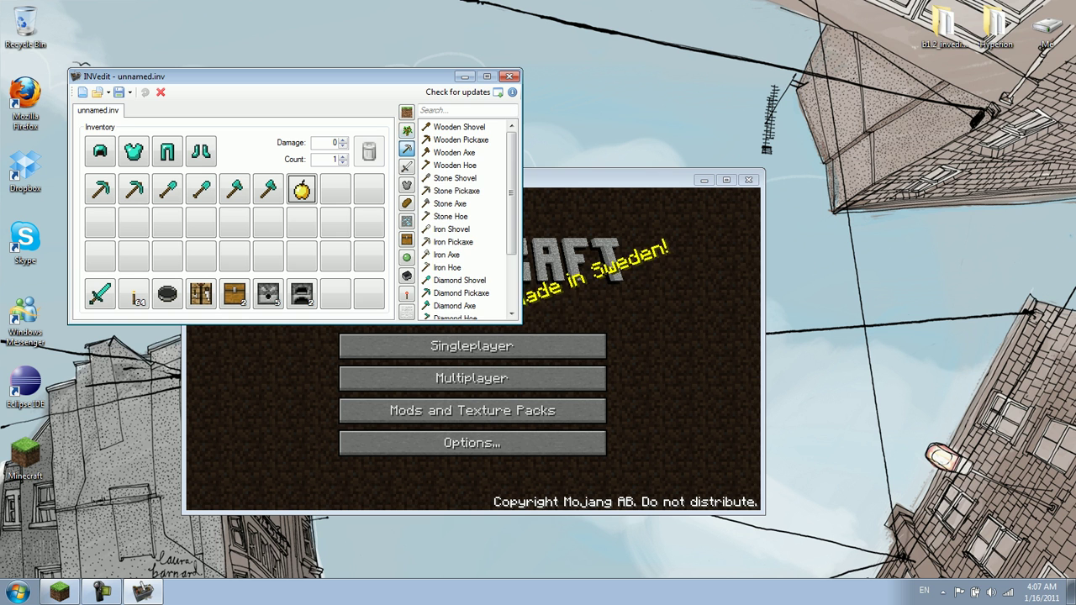
left_click(407, 131)
left_click_drag(457, 165, 336, 189)
left_click(342, 156)
left_click(342, 157)
left_click(342, 157)
type("5")
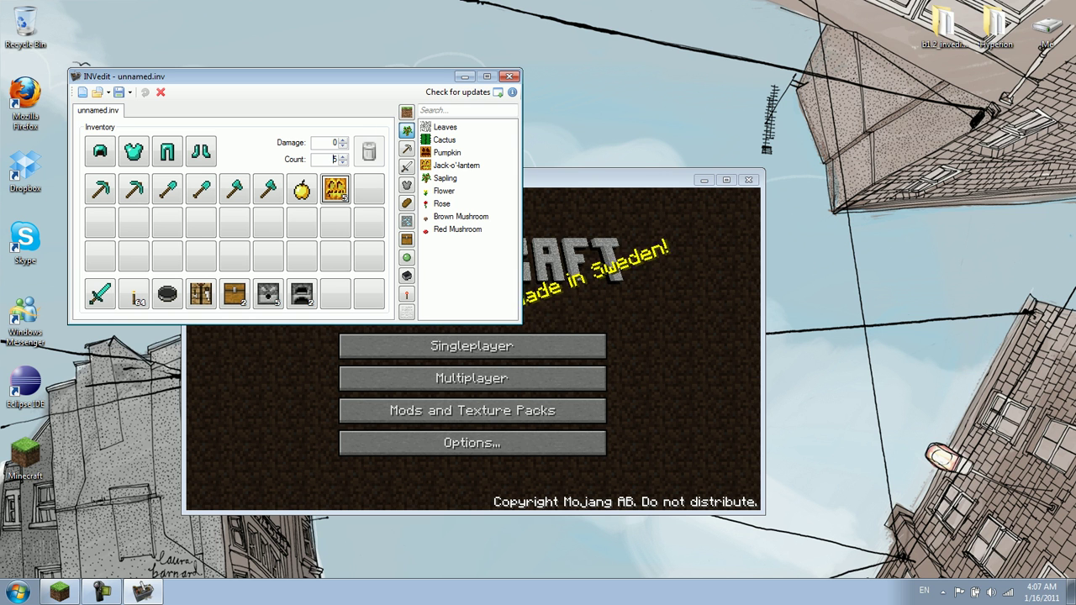
left_click_drag(441, 203, 369, 189)
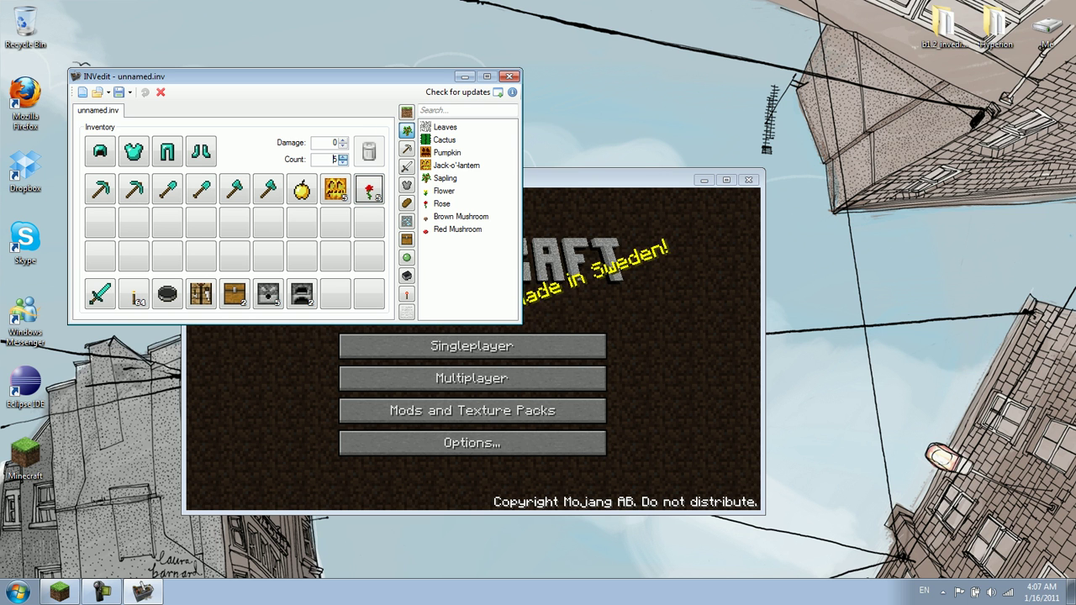
type("7")
Place Netherrack and Soul Sand in the first two slots of the row beneath the diamond tools
left_click(407, 112)
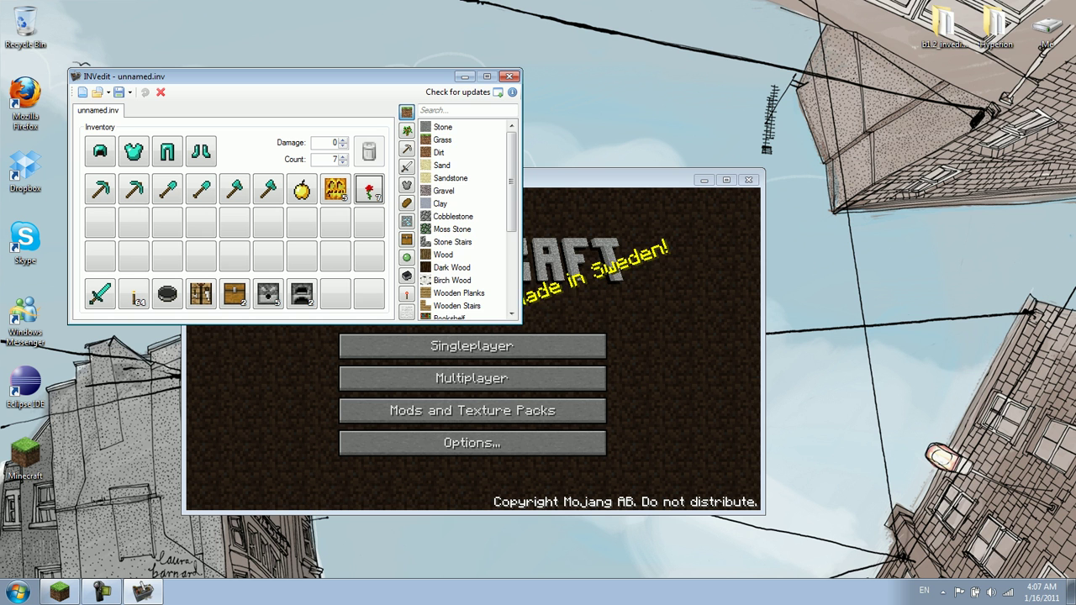
scroll(466, 218, "down", 4)
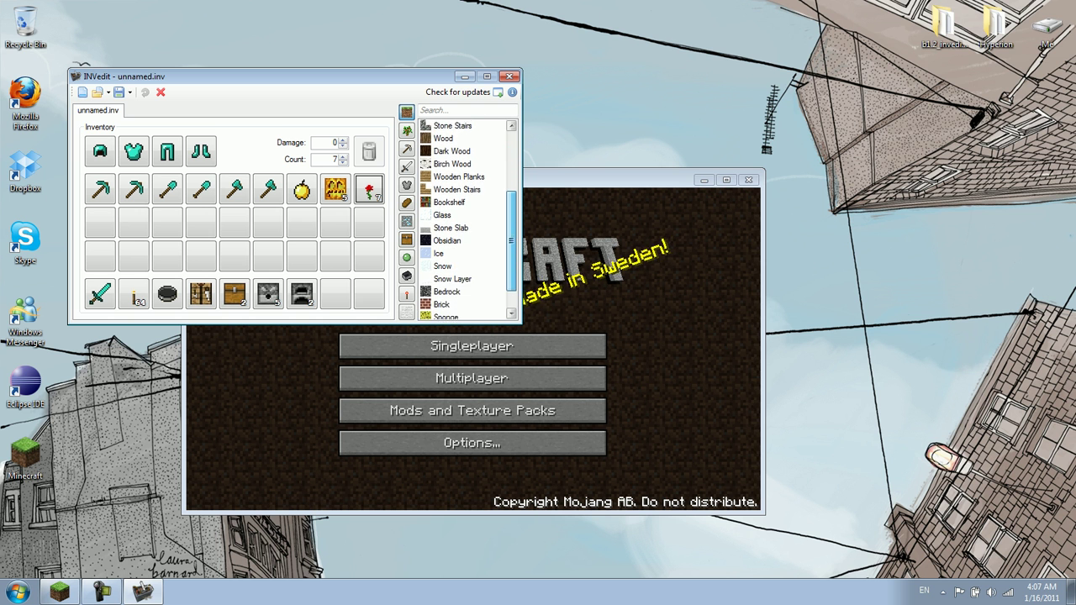
left_click_drag(511, 252, 511, 258)
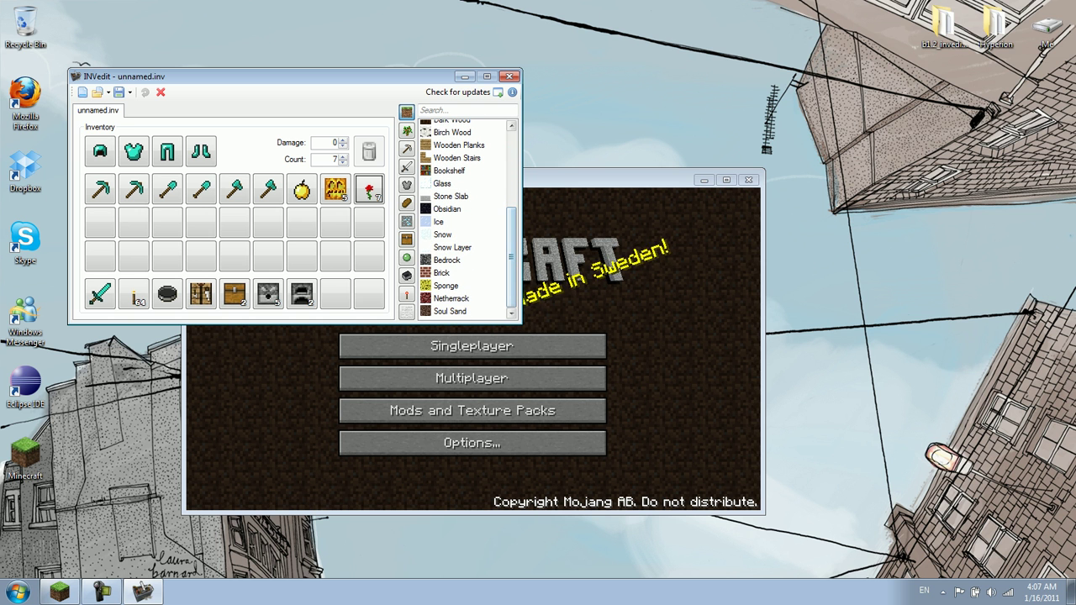
left_click(450, 298)
left_click_drag(452, 298, 100, 222)
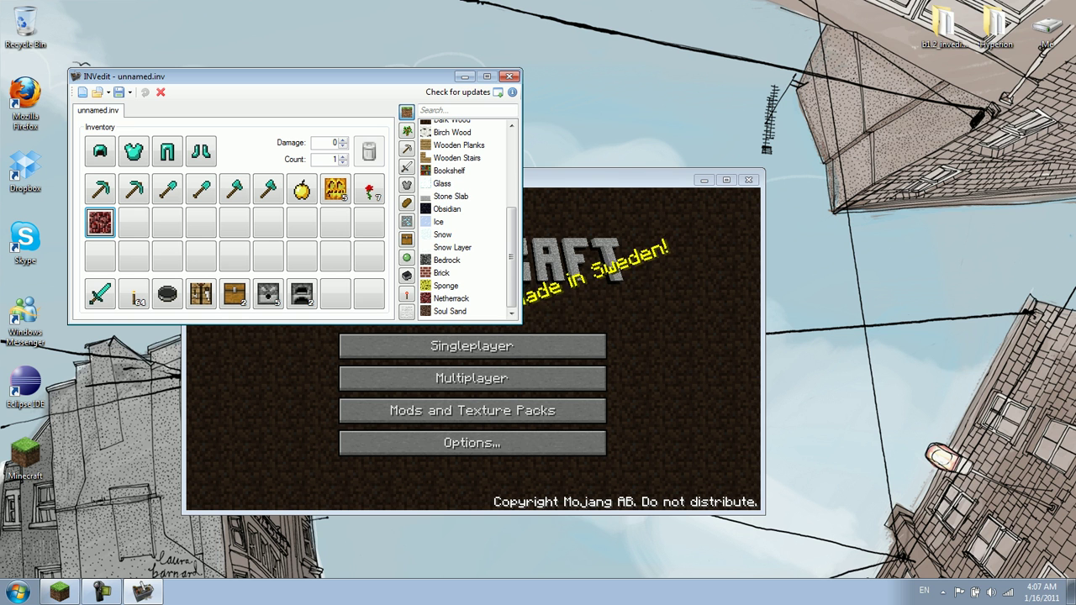
left_click(450, 311)
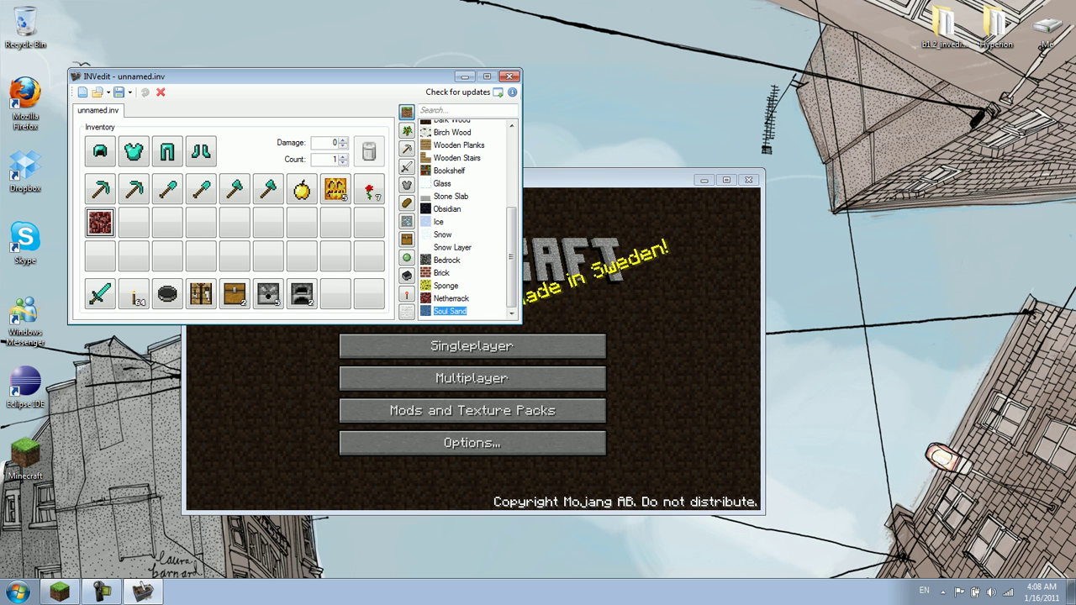
left_click_drag(450, 311, 133, 222)
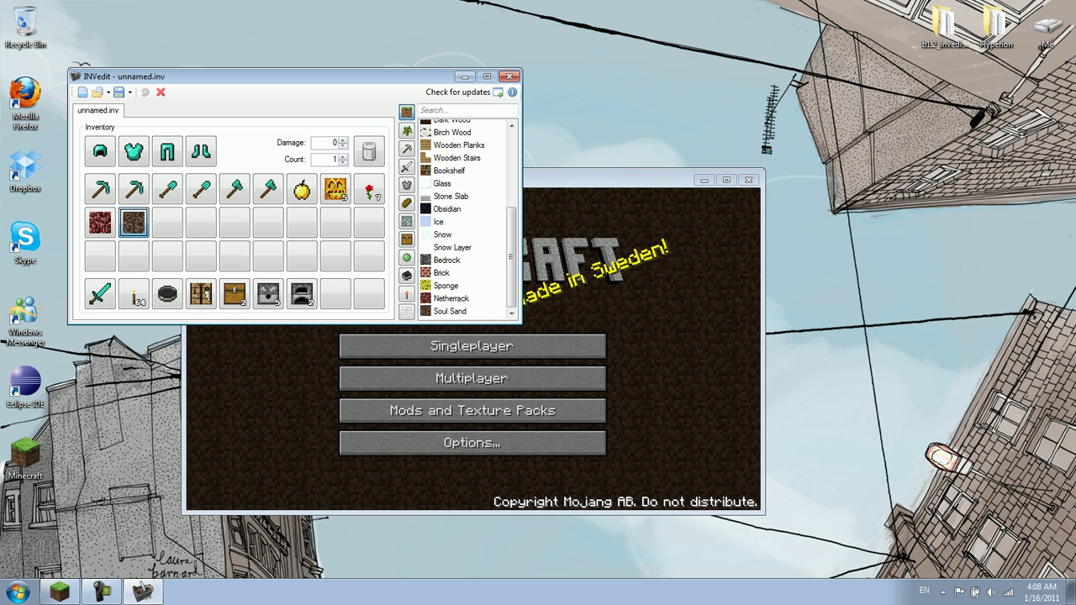
Set the Soul Sand's count to 9
left_click(342, 156)
left_click(342, 156)
left_click(342, 156)
left_click(342, 157)
left_click(342, 156)
left_click(342, 156)
left_click(342, 156)
left_click(342, 156)
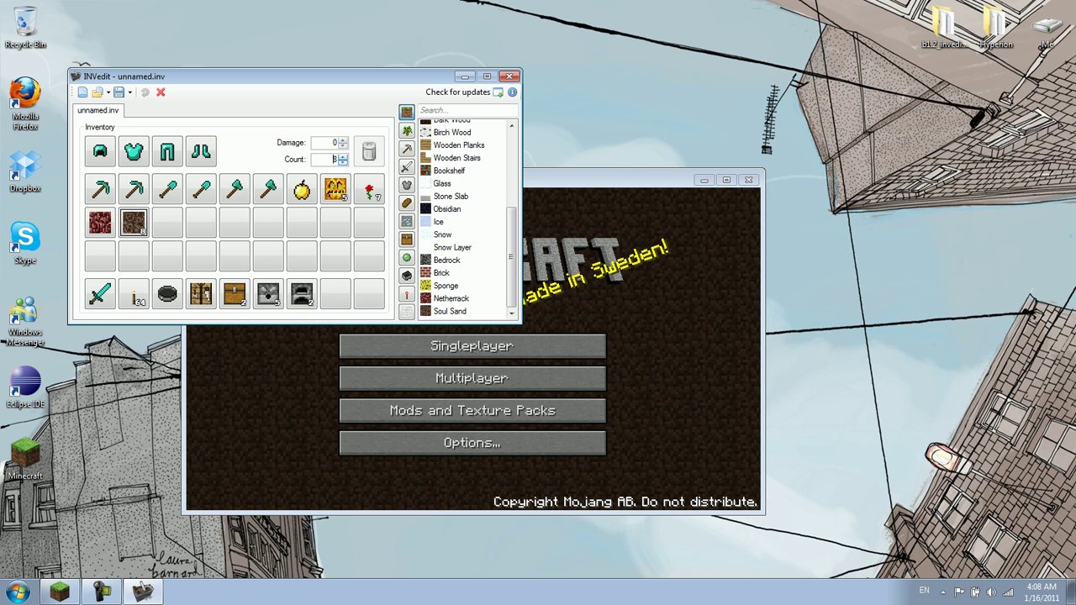
Set the Netherrack's count to 10
left_click(100, 222)
left_click(342, 156)
left_click(342, 156)
left_click(342, 157)
left_click(342, 157)
left_click(342, 156)
left_click(342, 156)
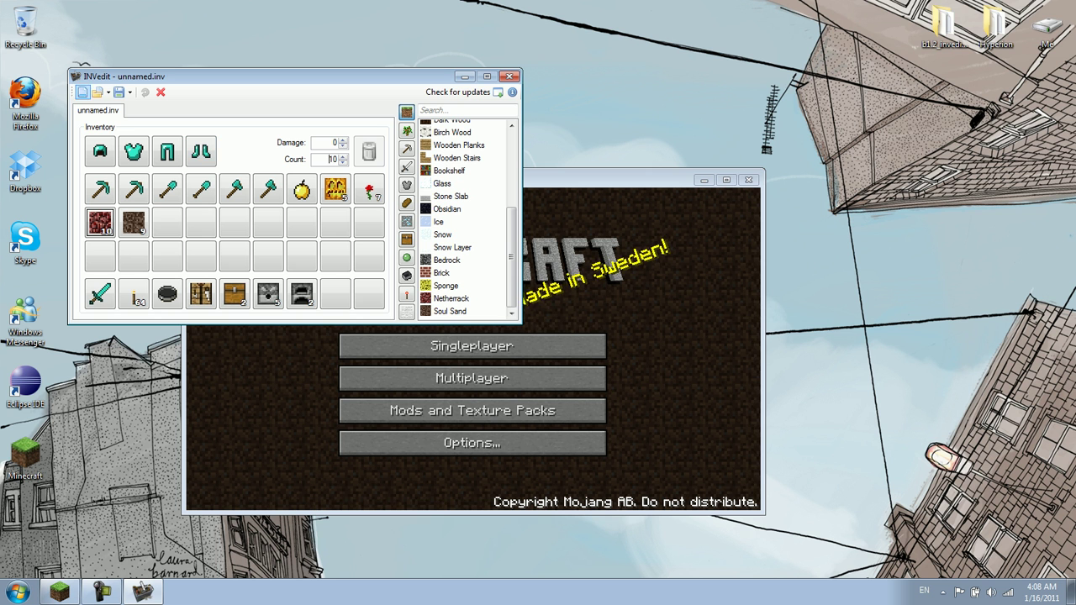
Save the inventory to the Desktop as diomondstart, and also save it into World1
left_click(118, 91)
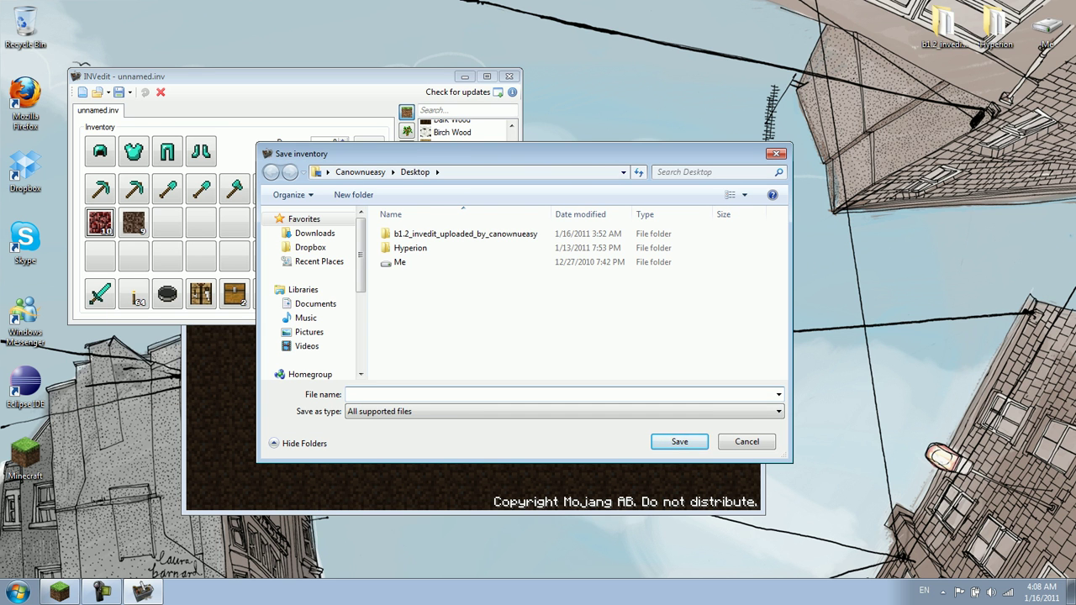
type("diomondstart")
key("Return")
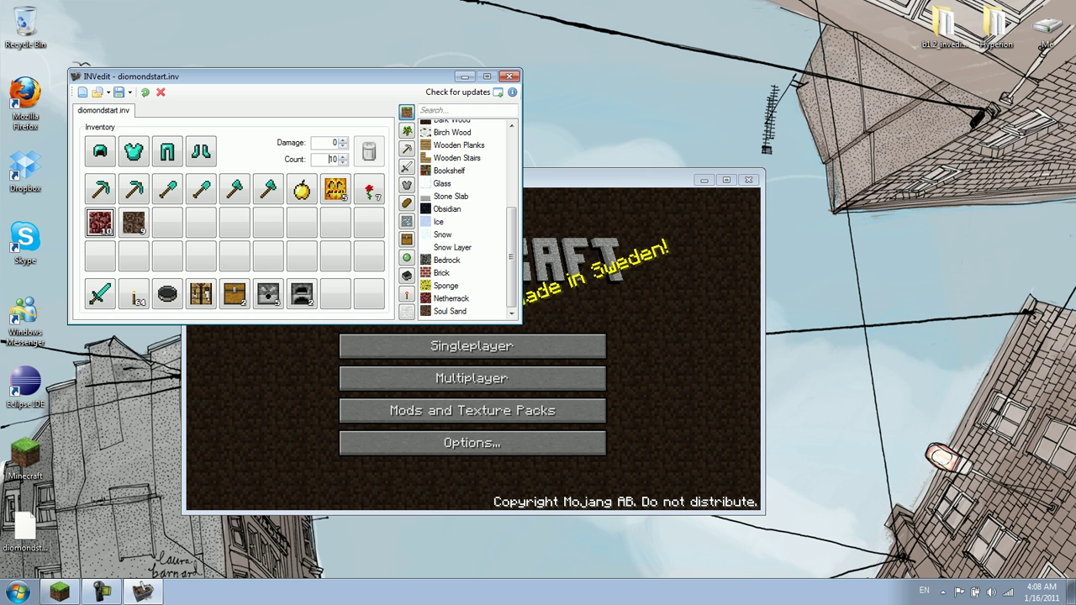
left_click(130, 92)
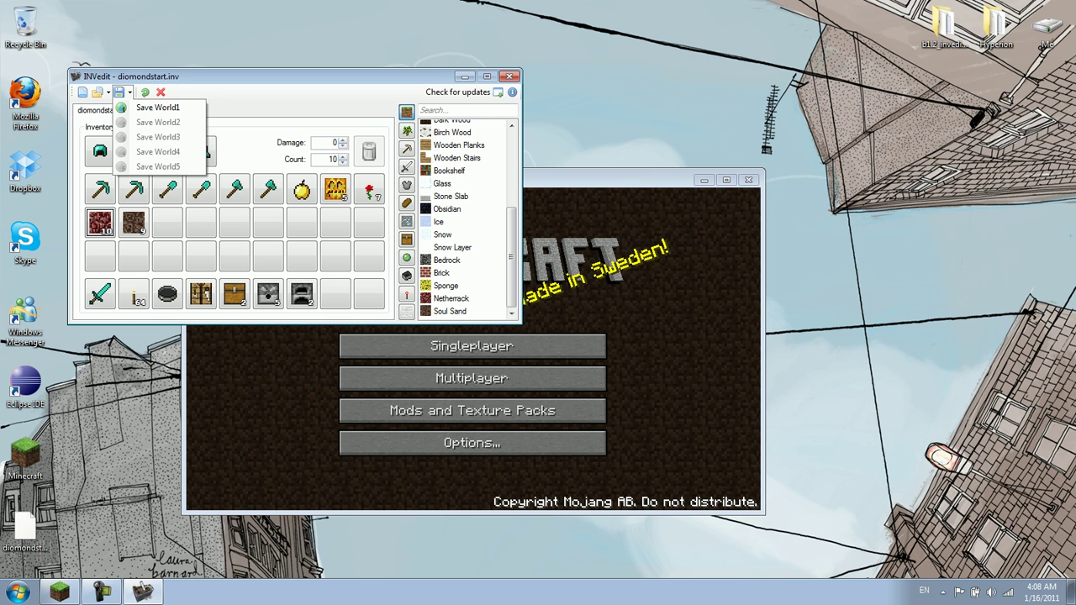
left_click(158, 107)
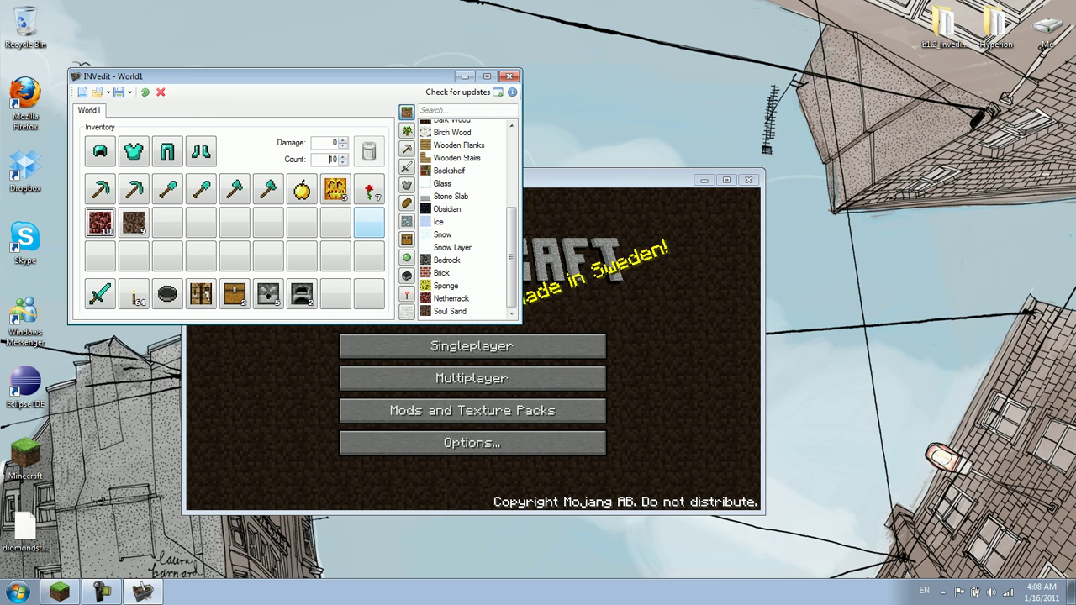
Switch to Minecraft, load the first singleplayer world and open the player's inventory
left_click(571, 278)
left_click(472, 345)
left_click(471, 252)
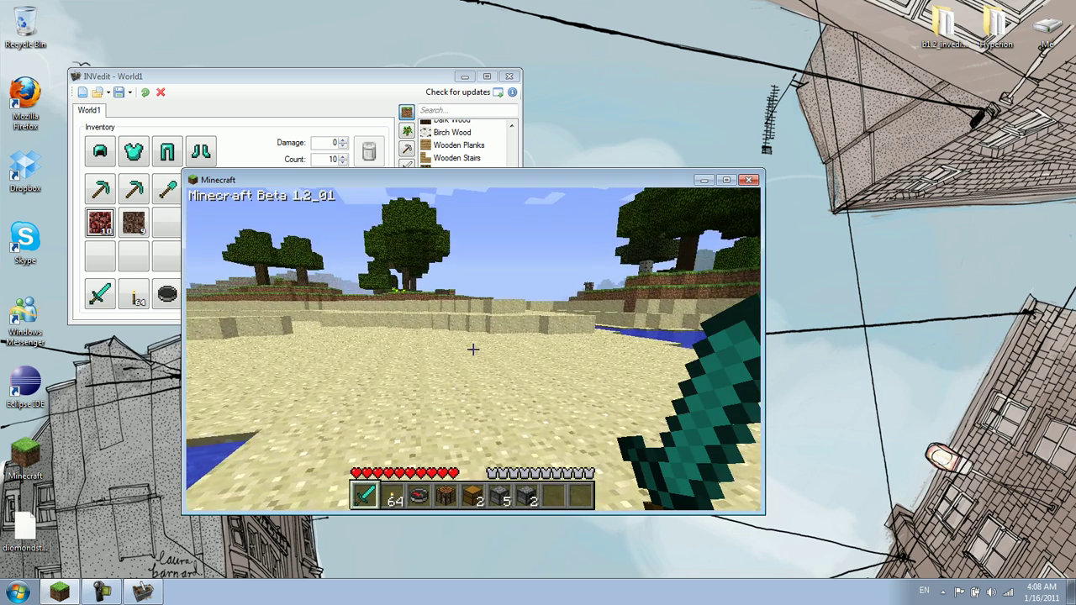
key("e")
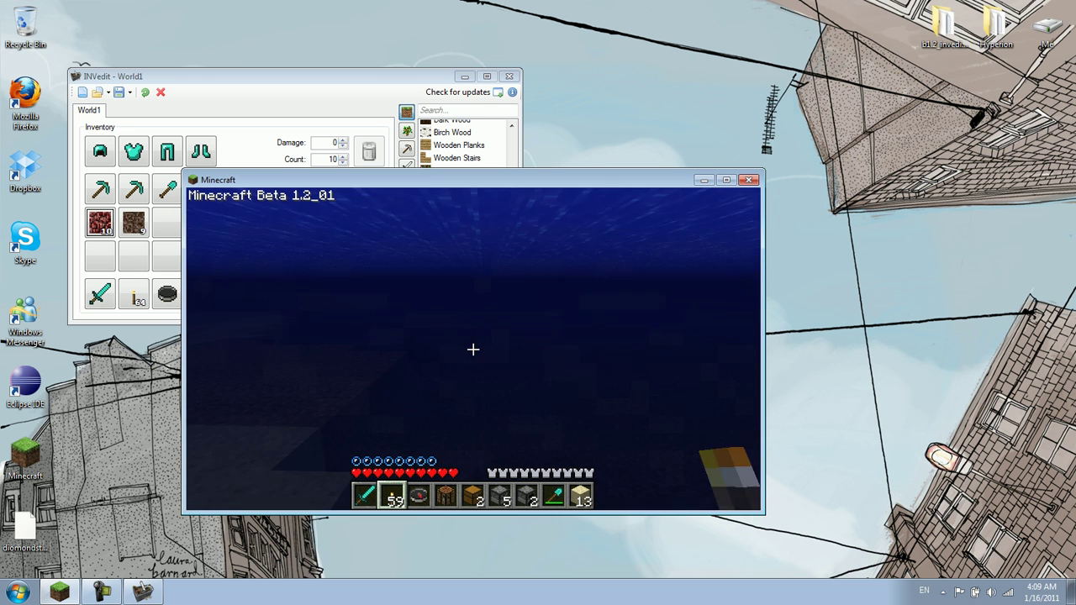
Attack the squid under water with the torch in hand
left_click(473, 350)
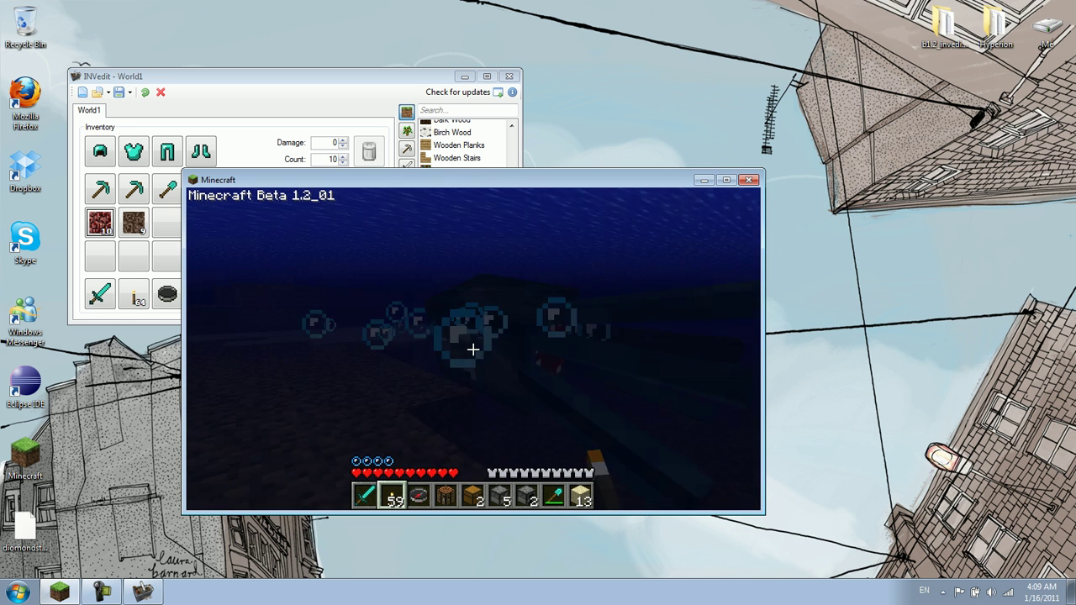
left_click(473, 350)
left_click(473, 350)
key("space")
left_click(473, 349)
left_click(473, 350)
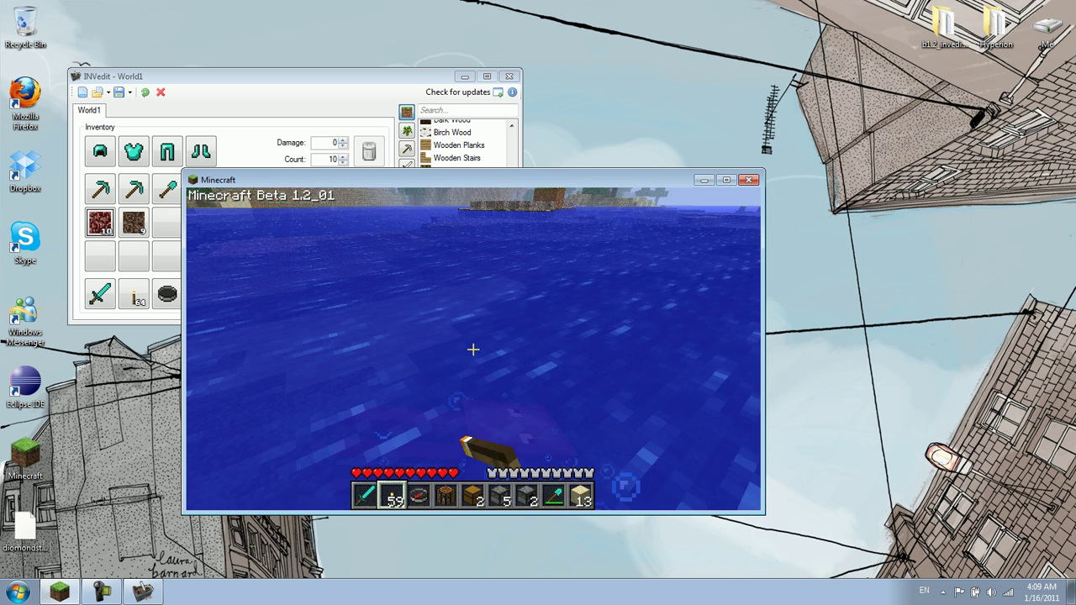
left_click(473, 349)
left_click(473, 350)
left_click(473, 350)
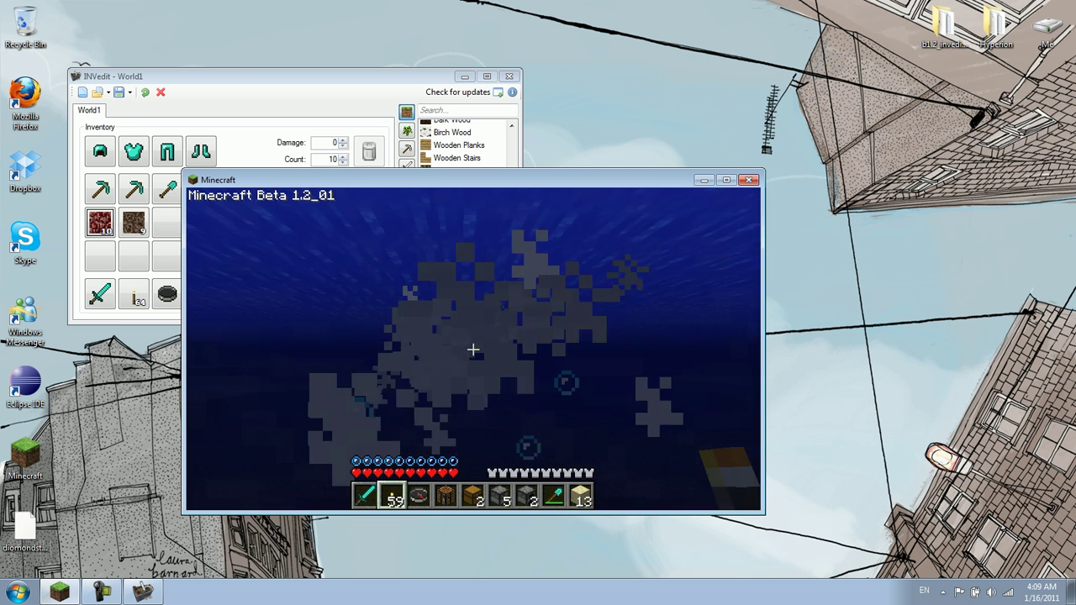
Swim toward the sandy shore with the Compass and the Workbench in hand, and open the game menu
scroll(473, 350, "down", 1)
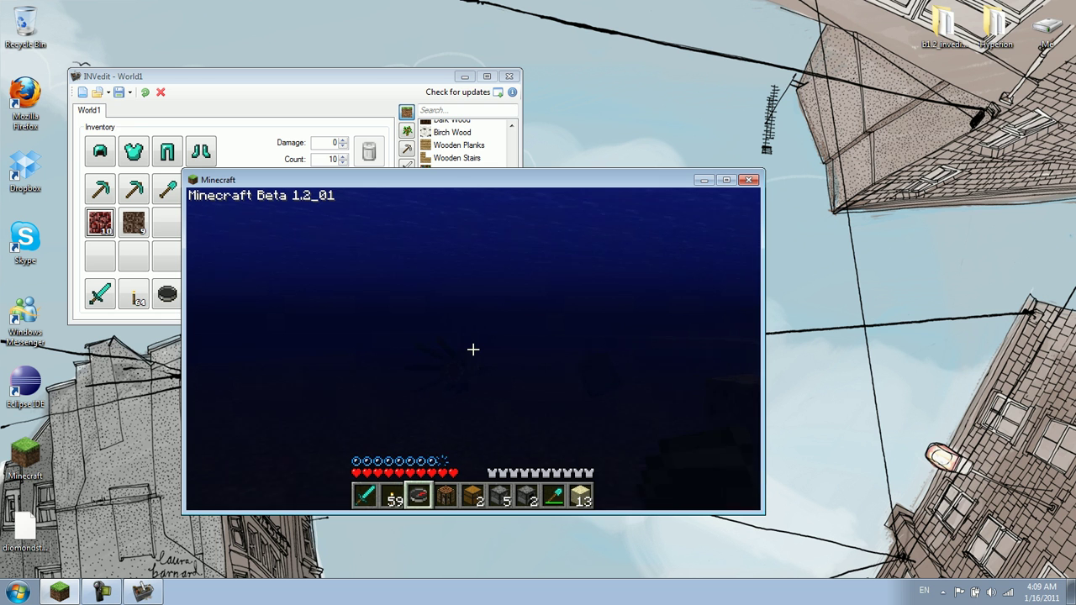
key("space")
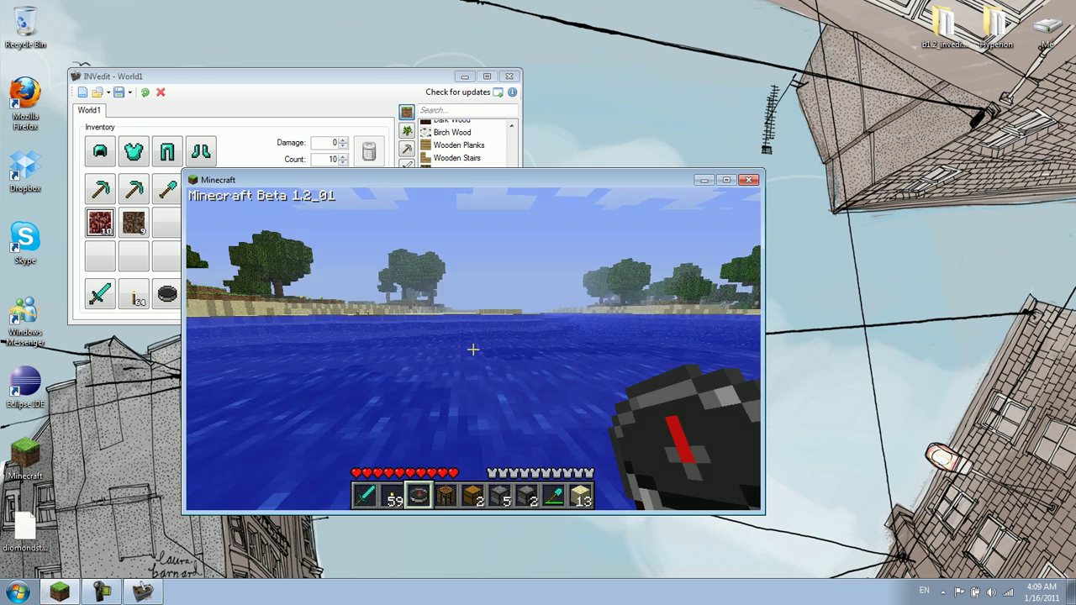
key("w")
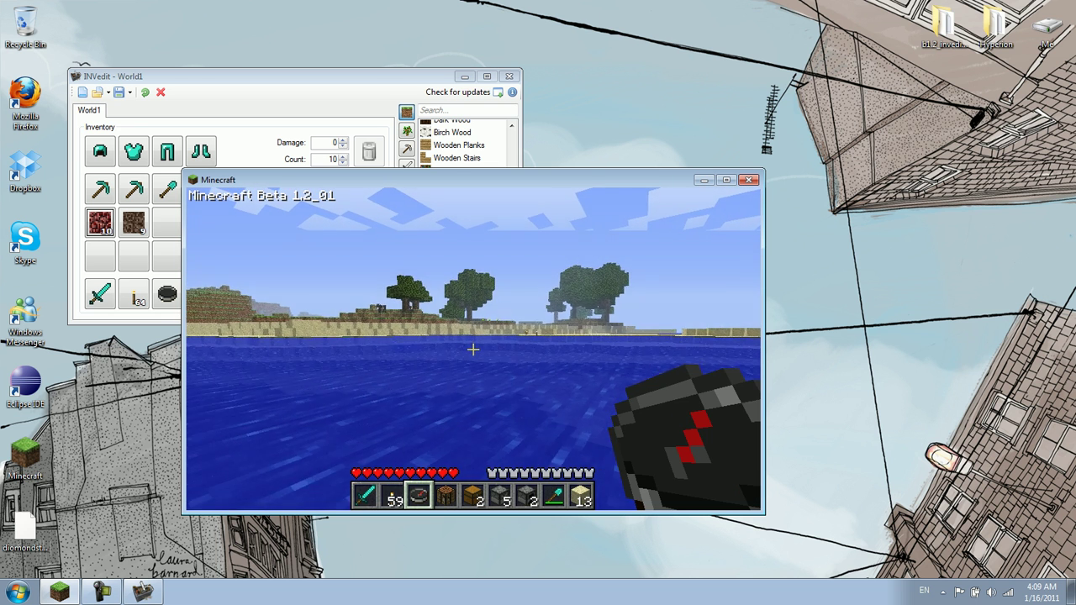
key("4")
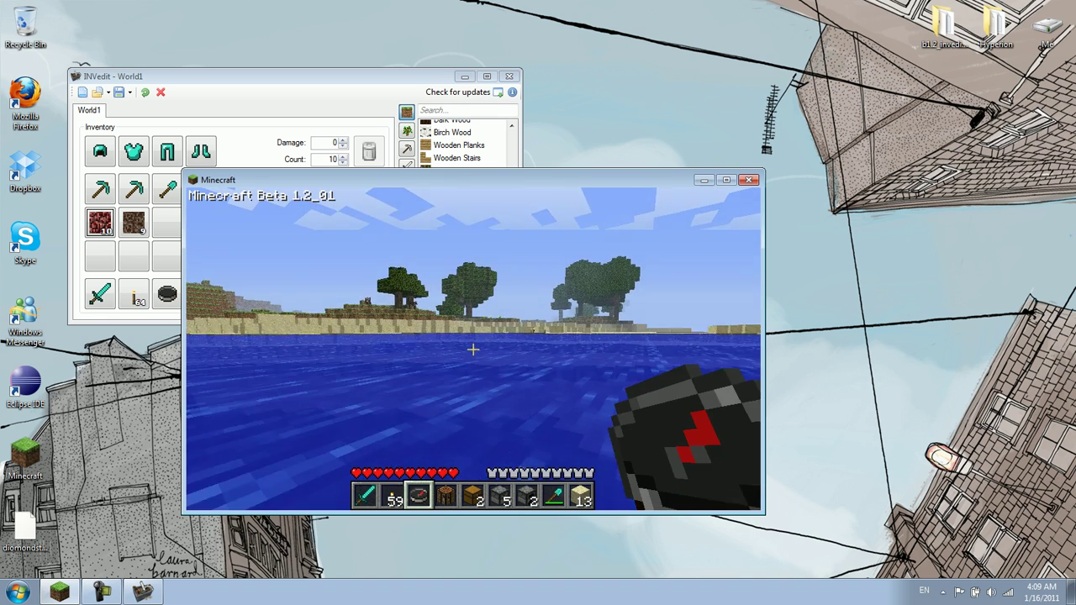
key("space")
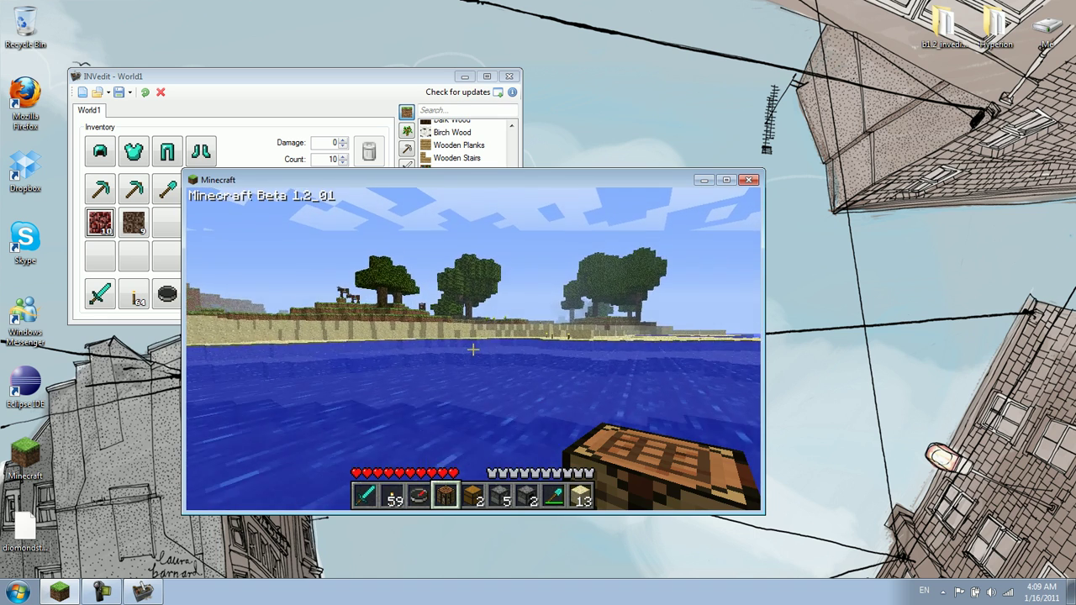
key("w")
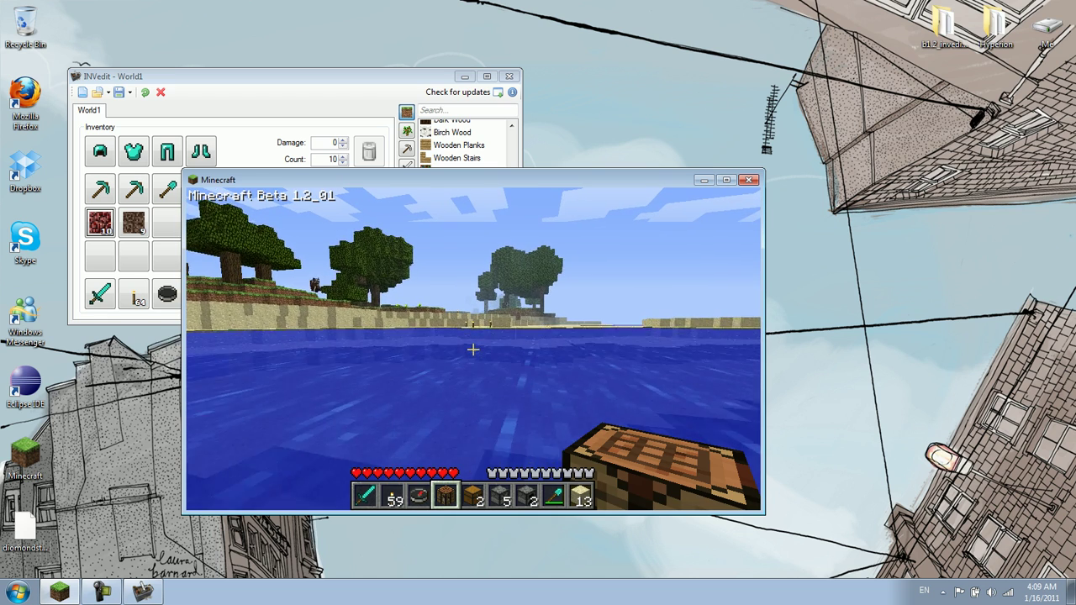
key("w")
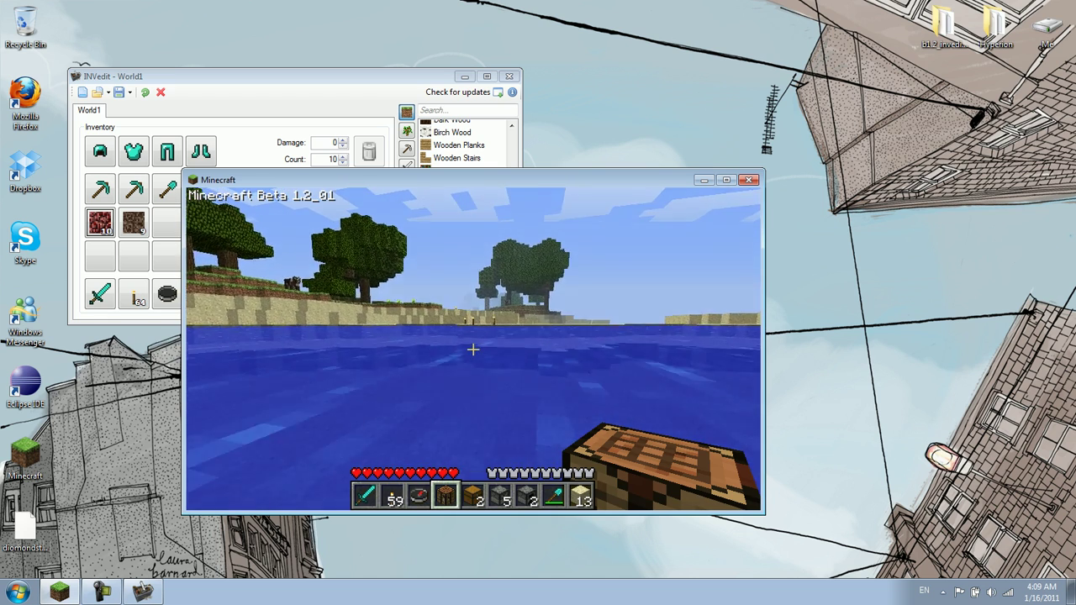
key("Escape")
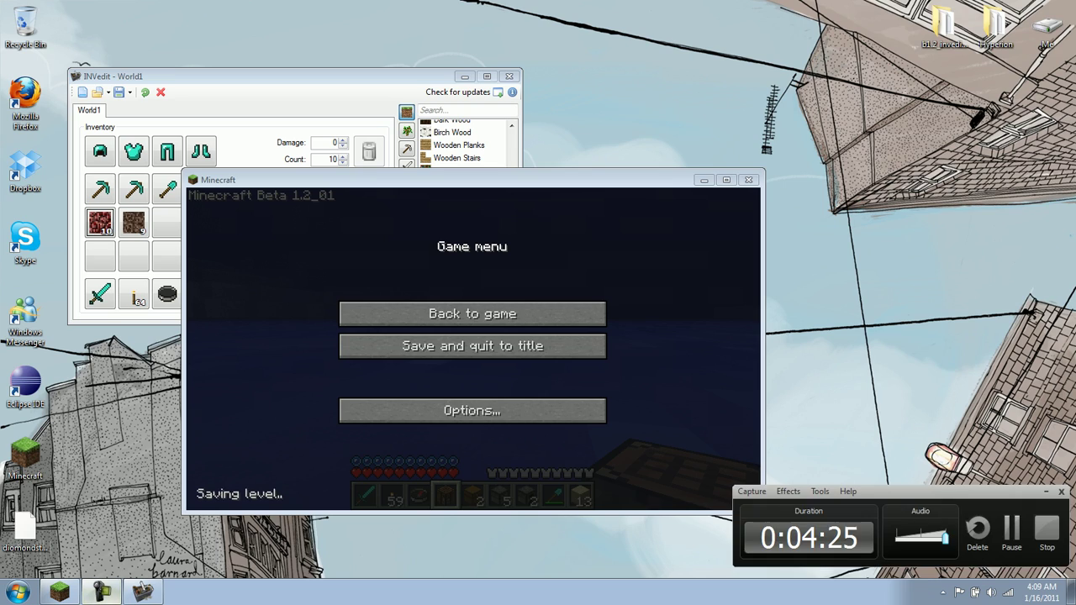